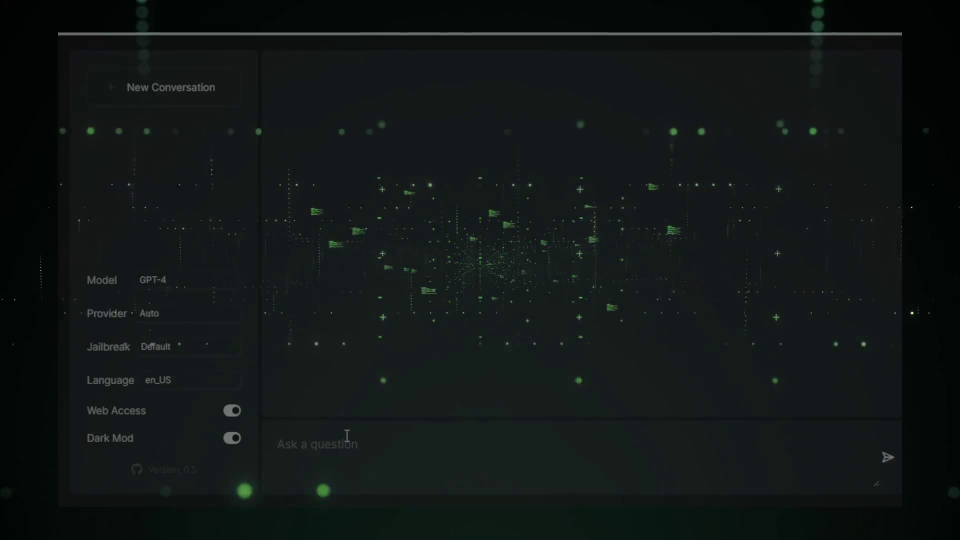
{"action": "type", "text": "hi"}
Send 'hi', 'what is AI', and 'Explain each categories' to the GPT-4 assistant.
{"action": "key", "text": "Return"}
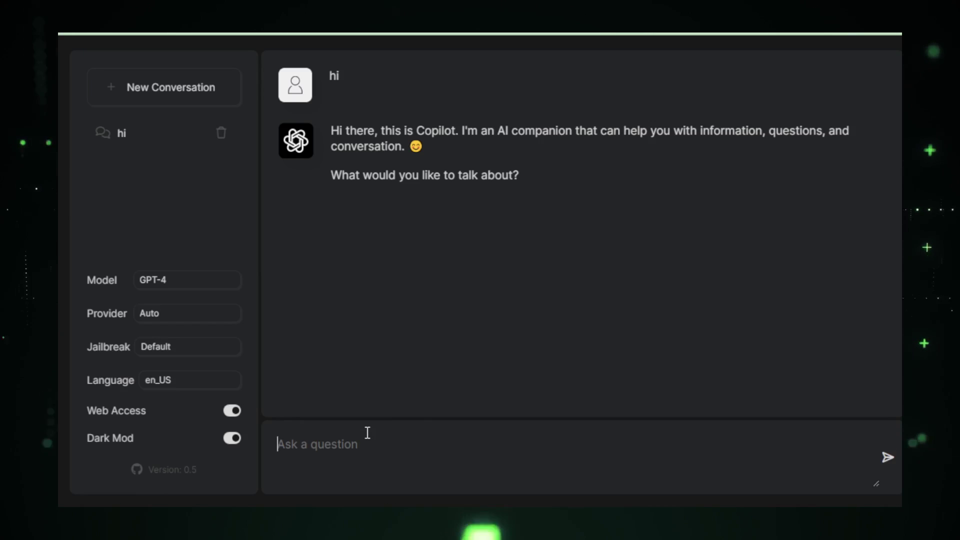
{"action": "type", "text": "what is AI"}
{"action": "key", "text": "Return"}
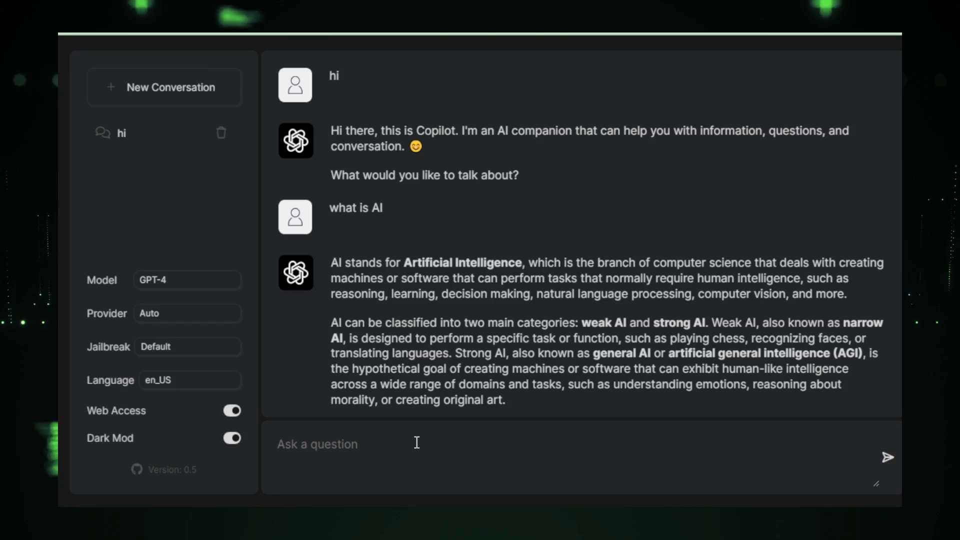
{"action": "type", "text": "Explain each cat"}
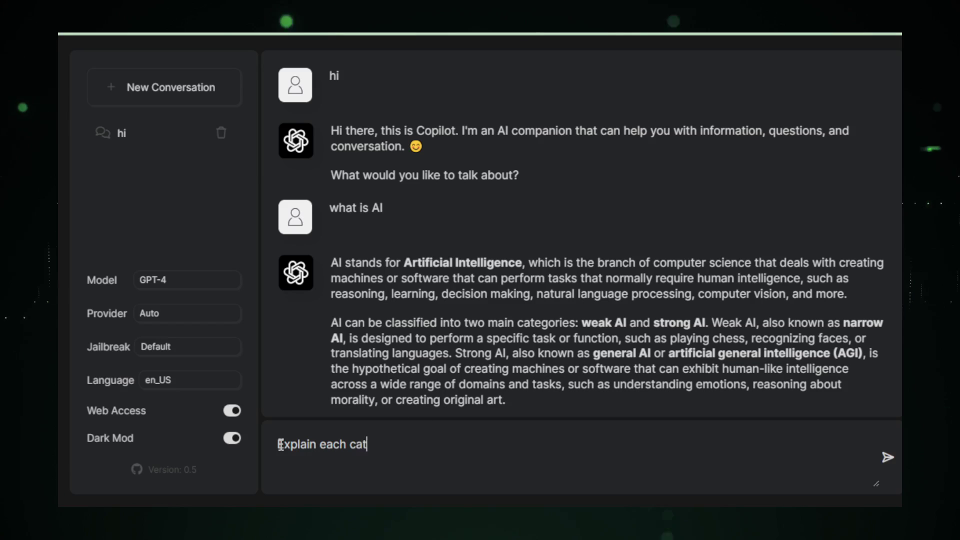
{"action": "type", "text": "ergo"}
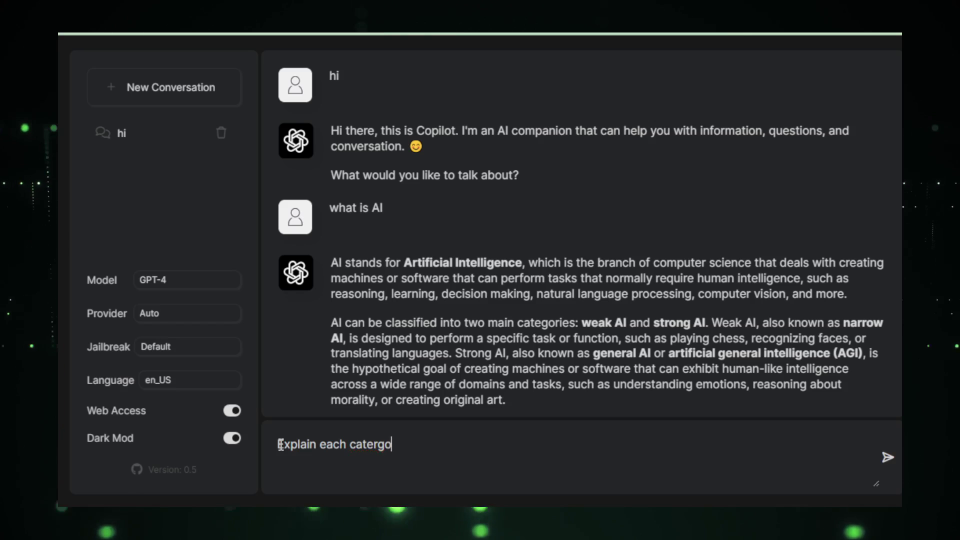
{"action": "type", "text": "ries"}
{"action": "key", "text": "Return"}
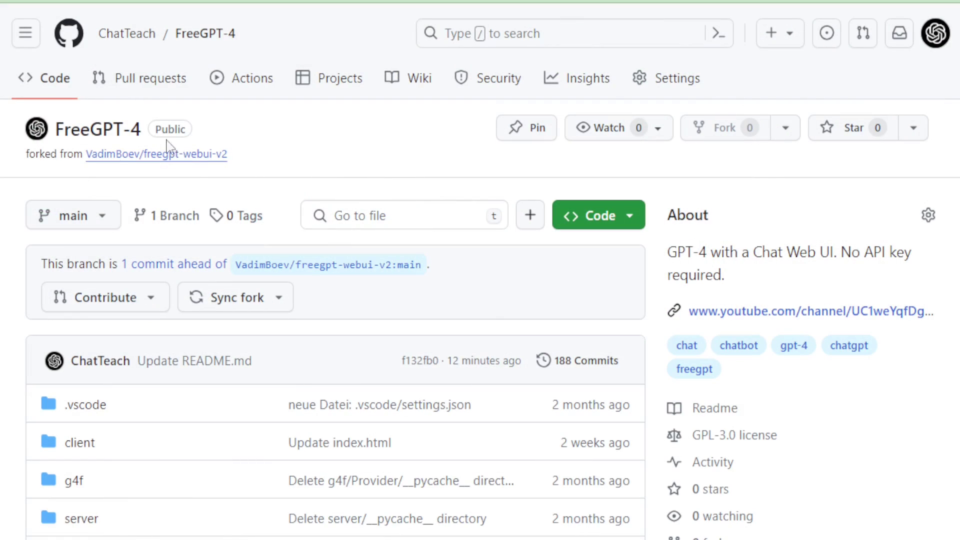
{"action": "left_click", "coordinate": [58, 119]}
{"action": "left_click_drag", "start_coordinate": [63, 112], "coordinate": [142, 119]}
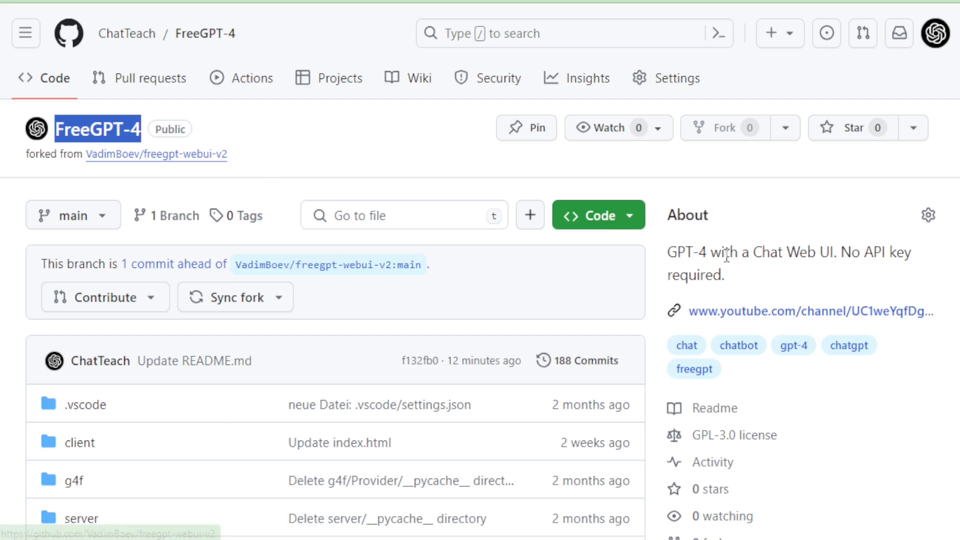
{"action": "left_click_drag", "start_coordinate": [667, 252], "coordinate": [708, 250]}
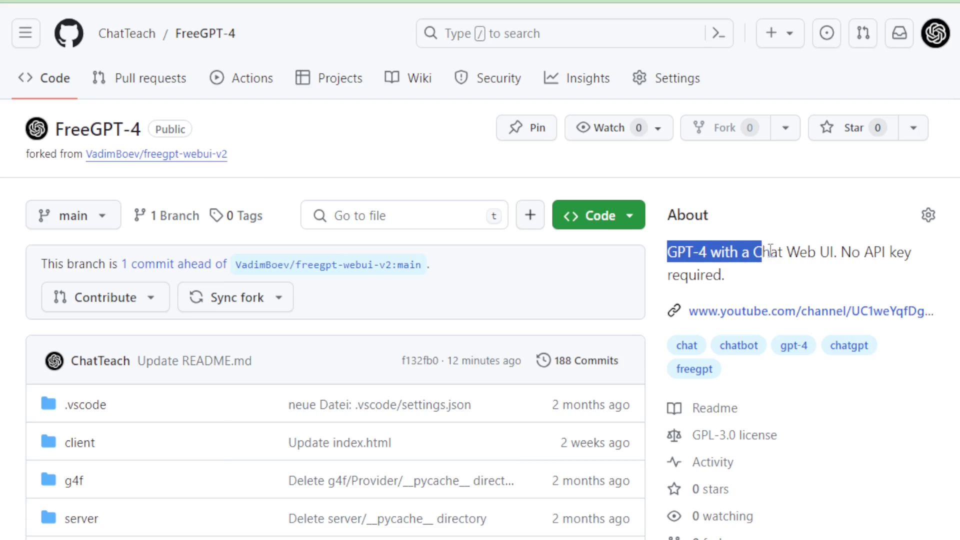
{"action": "left_click_drag", "start_coordinate": [770, 251], "coordinate": [825, 250]}
{"action": "left_click_drag", "start_coordinate": [884, 250], "coordinate": [746, 277]}
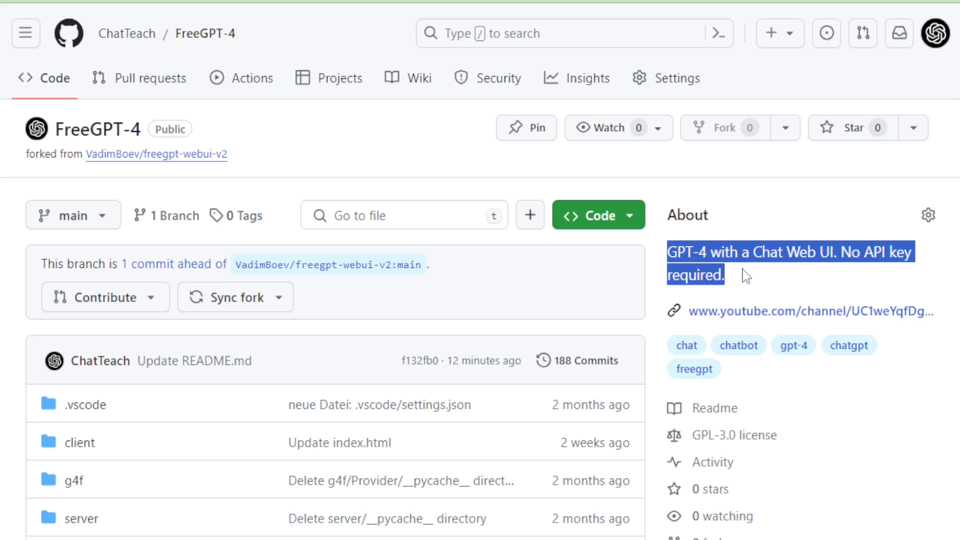
{"action": "left_click", "coordinate": [740, 279]}
{"action": "scroll", "coordinate": [741, 279], "scroll_direction": "down", "scroll_amount": 3}
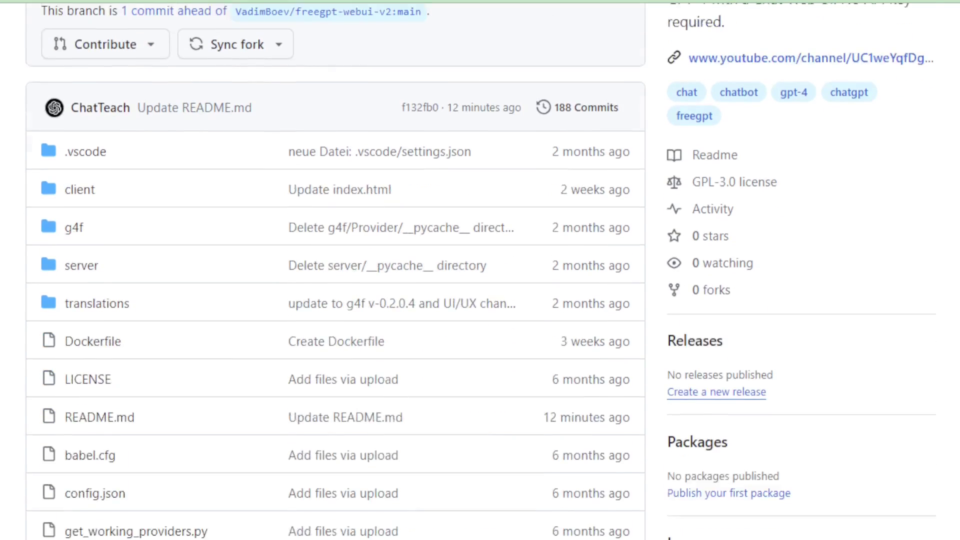
{"action": "scroll", "coordinate": [741, 279], "scroll_direction": "down", "scroll_amount": 6}
{"action": "scroll", "coordinate": [480, 270], "scroll_direction": "down", "scroll_amount": 3}
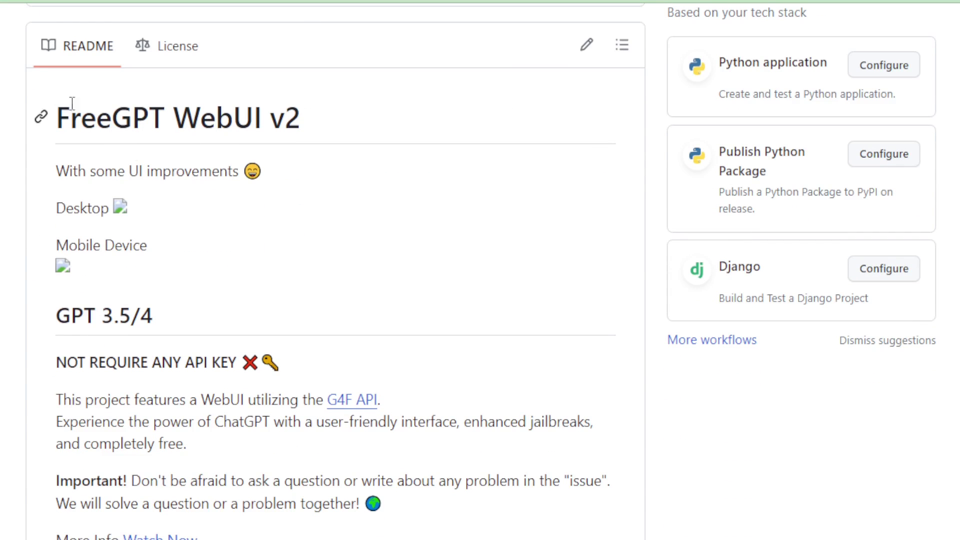
{"action": "left_click_drag", "start_coordinate": [57, 104], "coordinate": [296, 102]}
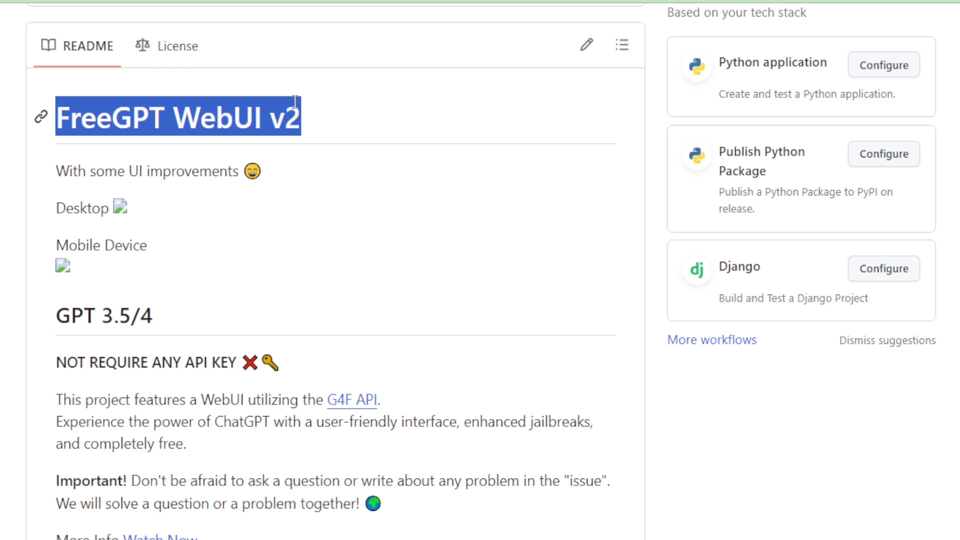
{"action": "left_click_drag", "start_coordinate": [53, 172], "coordinate": [226, 170]}
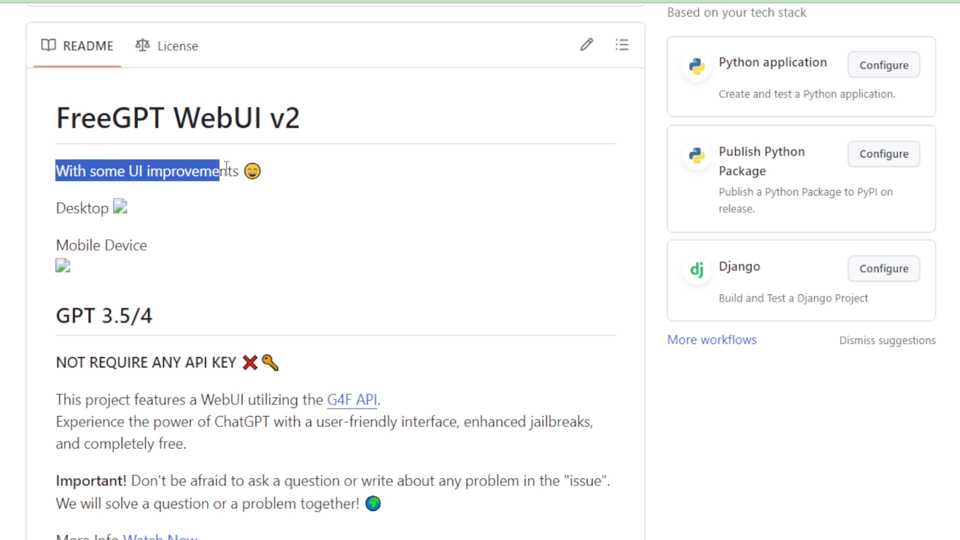
{"action": "left_click_drag", "start_coordinate": [56, 315], "coordinate": [136, 312]}
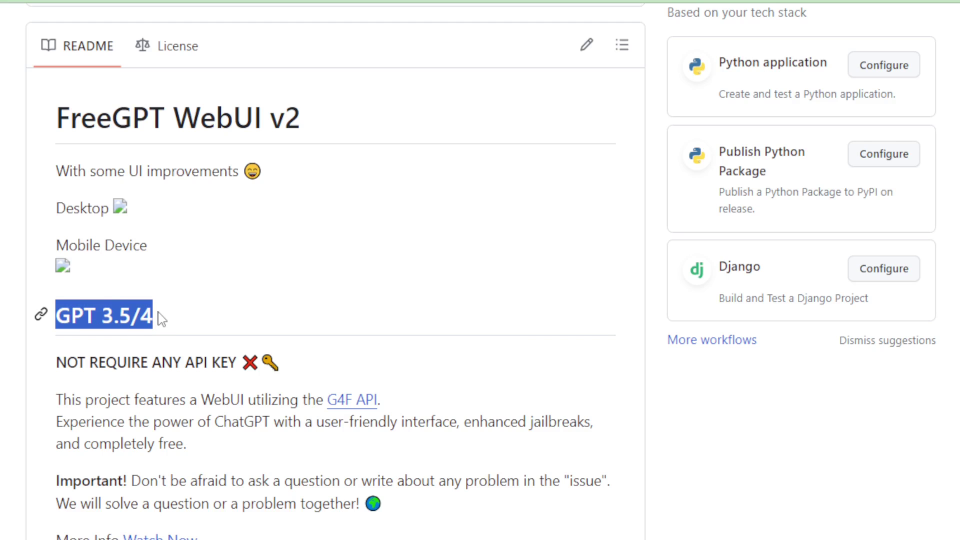
{"action": "left_click_drag", "start_coordinate": [57, 362], "coordinate": [232, 358]}
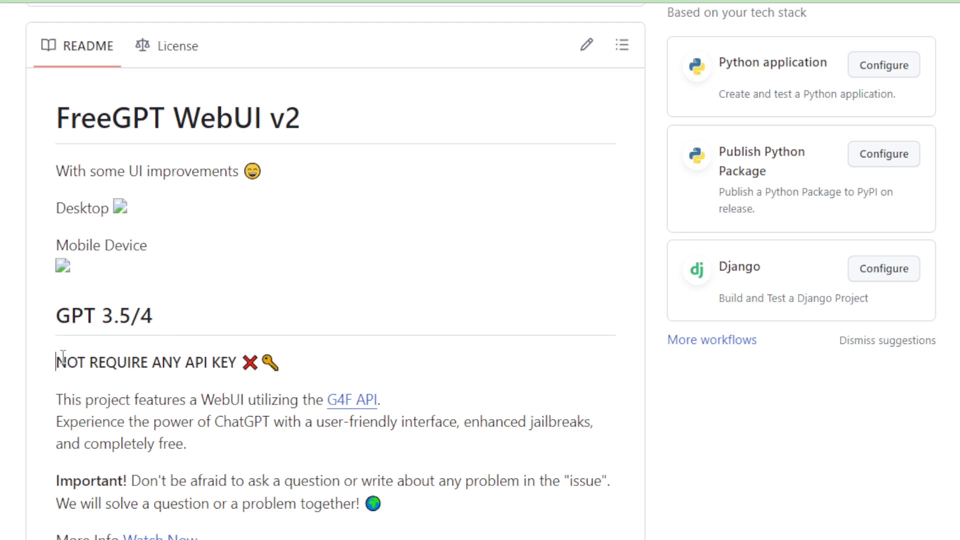
{"action": "left_click", "coordinate": [241, 353]}
{"action": "left_click_drag", "start_coordinate": [102, 397], "coordinate": [395, 410]}
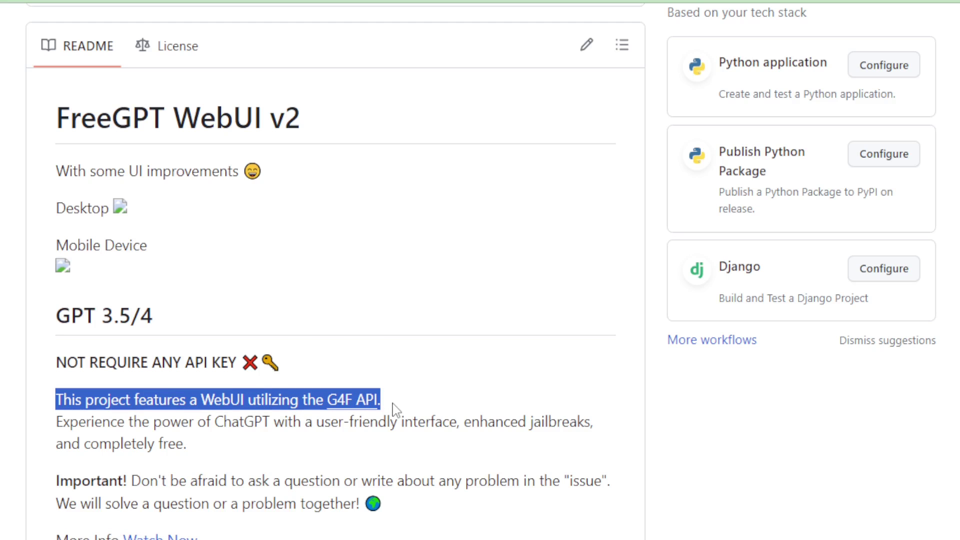
{"action": "mouse_move", "coordinate": [58, 421]}
{"action": "left_mouse_down"}
{"action": "mouse_move", "coordinate": [557, 422]}
{"action": "mouse_move", "coordinate": [397, 421]}
{"action": "mouse_move", "coordinate": [229, 445]}
{"action": "left_mouse_up"}
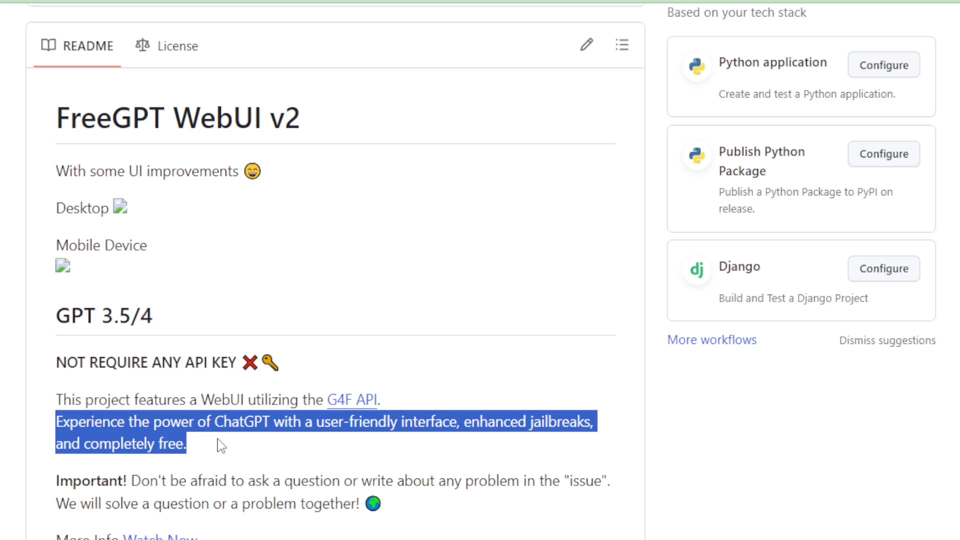
{"action": "scroll", "coordinate": [221, 446], "scroll_direction": "down", "scroll_amount": 3}
{"action": "right_click", "coordinate": [84, 277]}
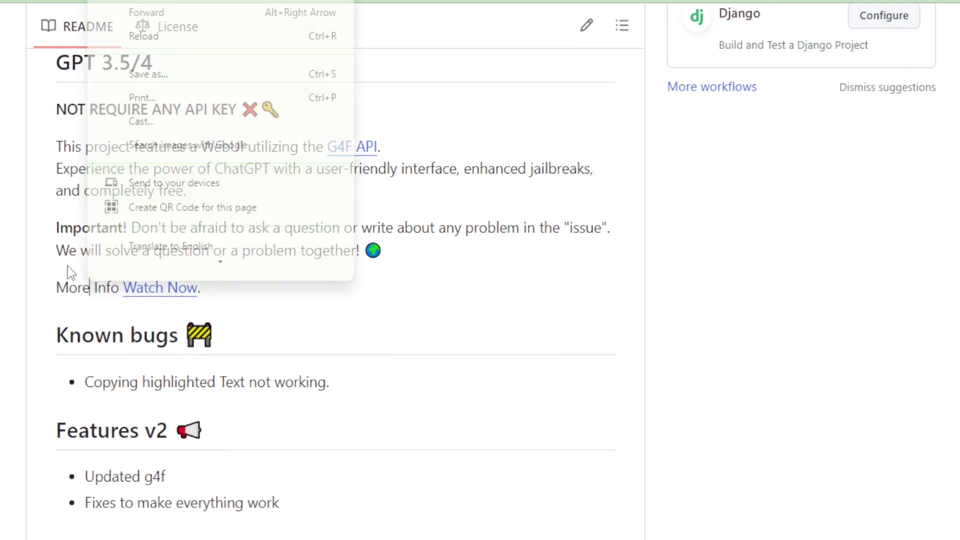
{"action": "left_click", "coordinate": [56, 230]}
{"action": "mouse_move", "coordinate": [56, 227]}
{"action": "left_mouse_down"}
{"action": "mouse_move", "coordinate": [528, 226]}
{"action": "mouse_move", "coordinate": [414, 256]}
{"action": "left_mouse_up"}
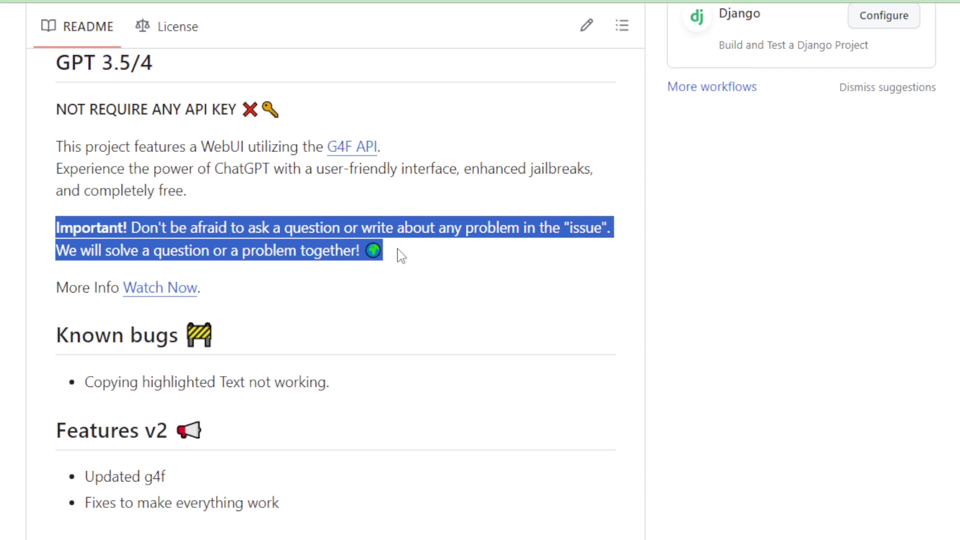
{"action": "left_click", "coordinate": [399, 256]}
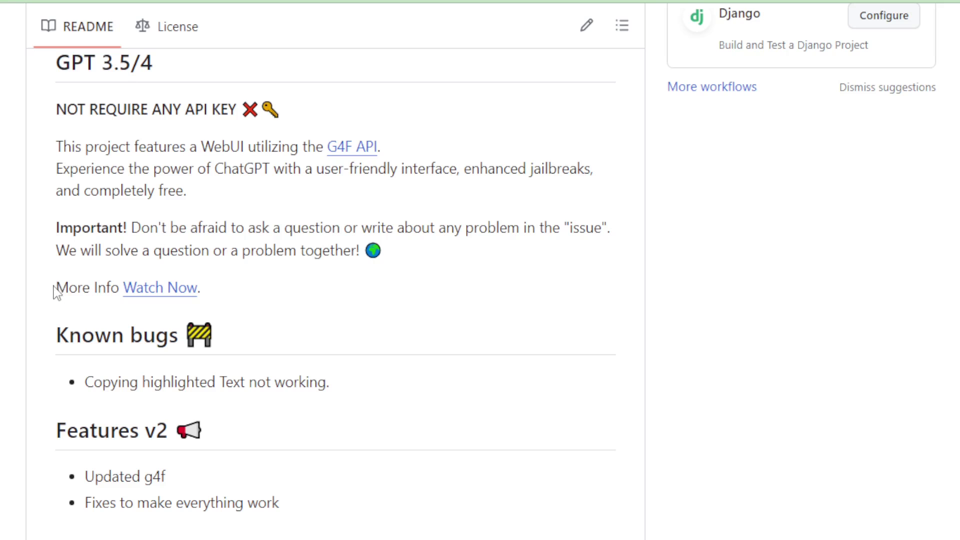
{"action": "scroll", "coordinate": [232, 285], "scroll_direction": "down", "scroll_amount": 3}
{"action": "left_click_drag", "start_coordinate": [59, 171], "coordinate": [177, 172]}
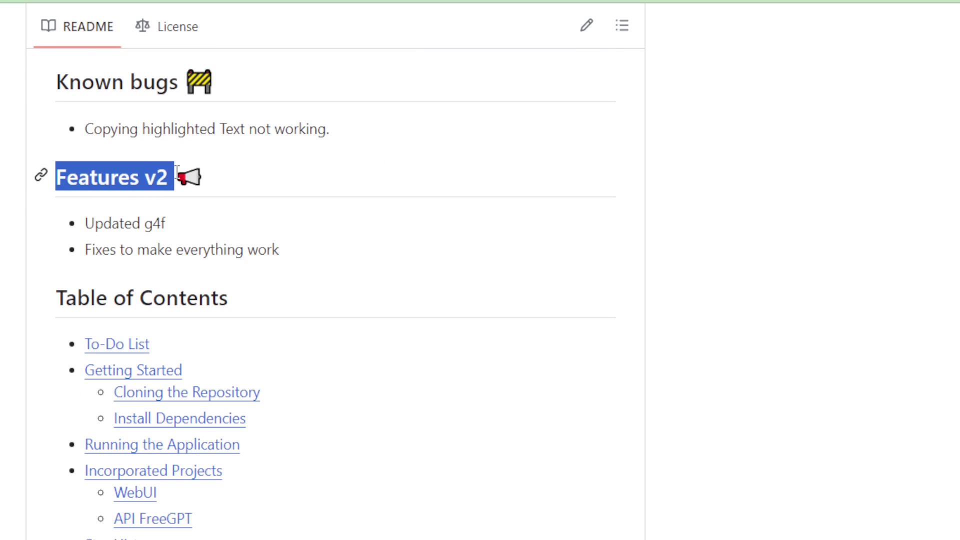
{"action": "left_click_drag", "start_coordinate": [83, 225], "coordinate": [162, 219]}
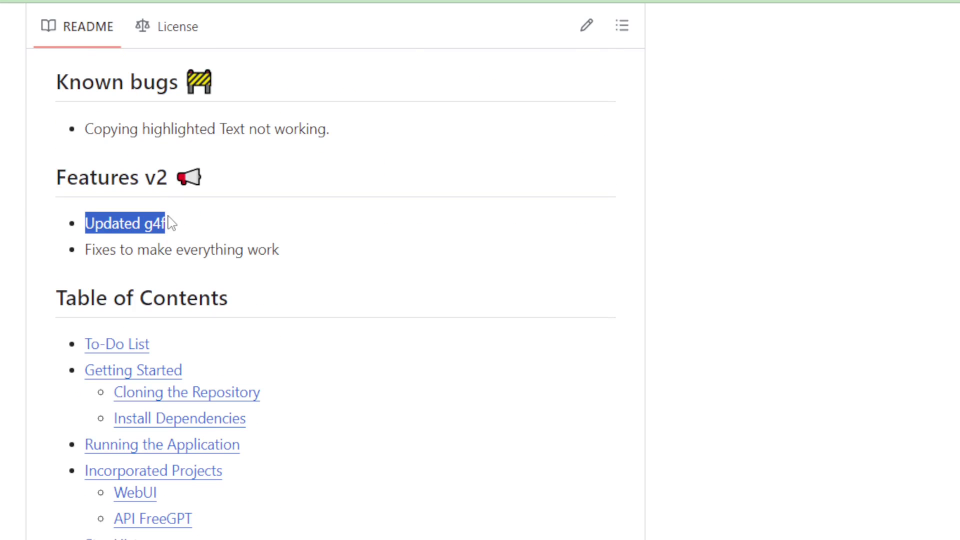
{"action": "left_click_drag", "start_coordinate": [88, 247], "coordinate": [286, 253]}
{"action": "left_click", "coordinate": [287, 252]}
{"action": "scroll", "coordinate": [288, 252], "scroll_direction": "down", "scroll_amount": 1}
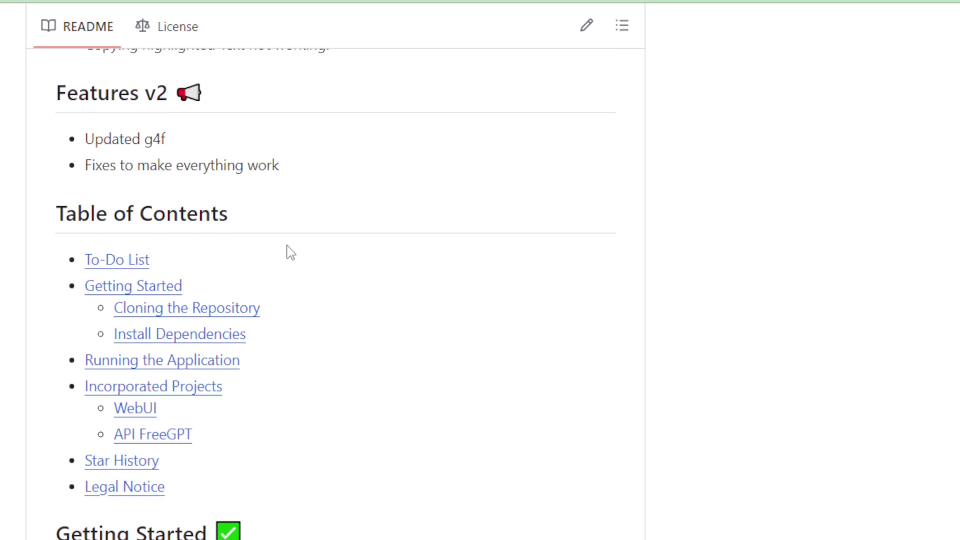
{"action": "left_click_drag", "start_coordinate": [55, 214], "coordinate": [267, 218]}
{"action": "scroll", "coordinate": [435, 273], "scroll_direction": "down", "scroll_amount": 1}
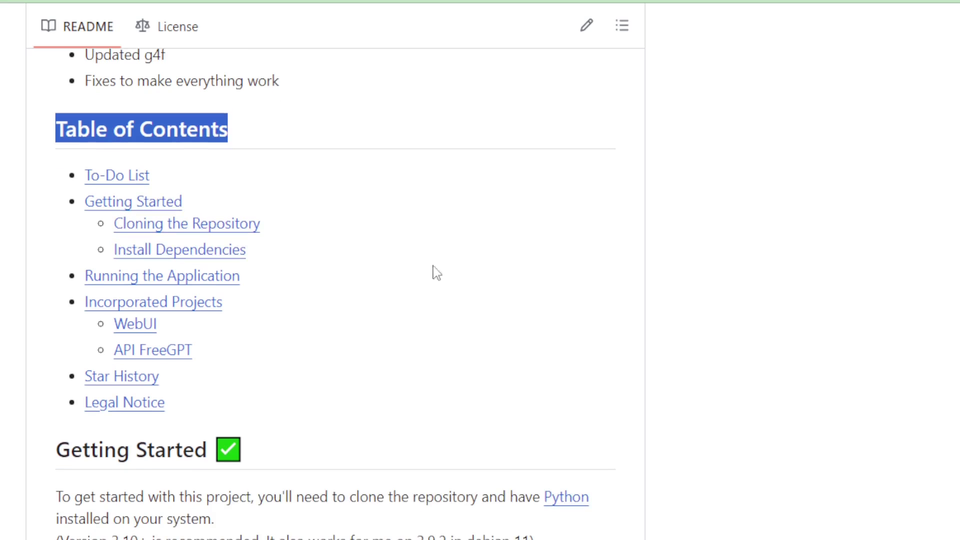
Skim the README's Getting Started, Docker and Incorporated Projects sections.
{"action": "left_click", "coordinate": [405, 345]}
{"action": "scroll", "coordinate": [402, 344], "scroll_direction": "down", "scroll_amount": 3}
{"action": "scroll", "coordinate": [232, 238], "scroll_direction": "down", "scroll_amount": 1}
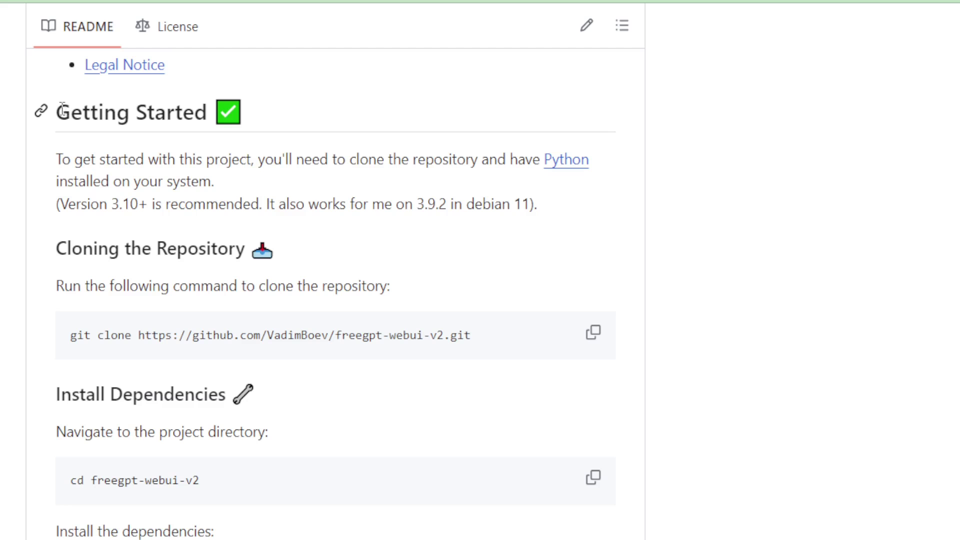
{"action": "left_click_drag", "start_coordinate": [63, 109], "coordinate": [222, 113]}
{"action": "scroll", "coordinate": [336, 294], "scroll_direction": "down", "scroll_amount": 3}
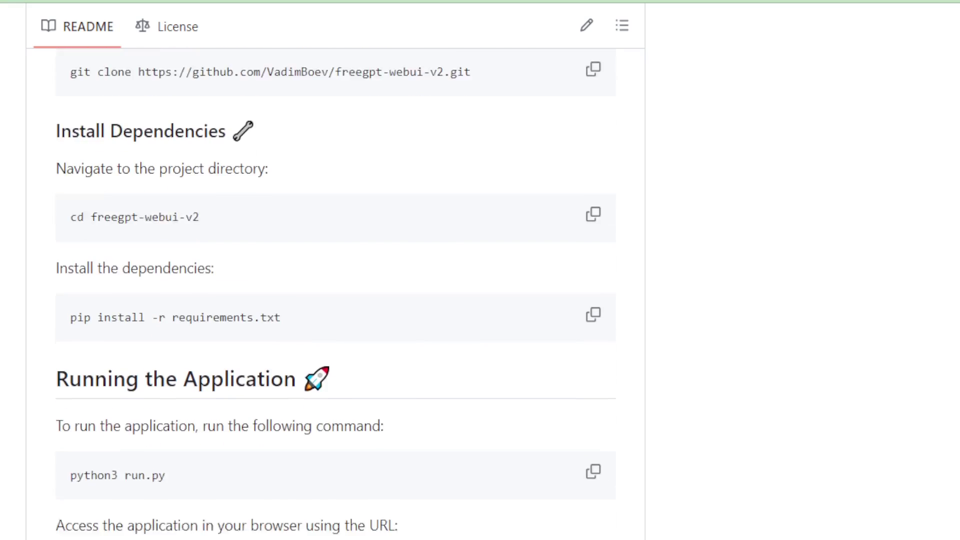
{"action": "scroll", "coordinate": [336, 294], "scroll_direction": "down", "scroll_amount": 3}
{"action": "scroll", "coordinate": [336, 294], "scroll_direction": "down", "scroll_amount": 1}
{"action": "scroll", "coordinate": [336, 295], "scroll_direction": "down", "scroll_amount": 1}
{"action": "scroll", "coordinate": [336, 294], "scroll_direction": "down", "scroll_amount": 5}
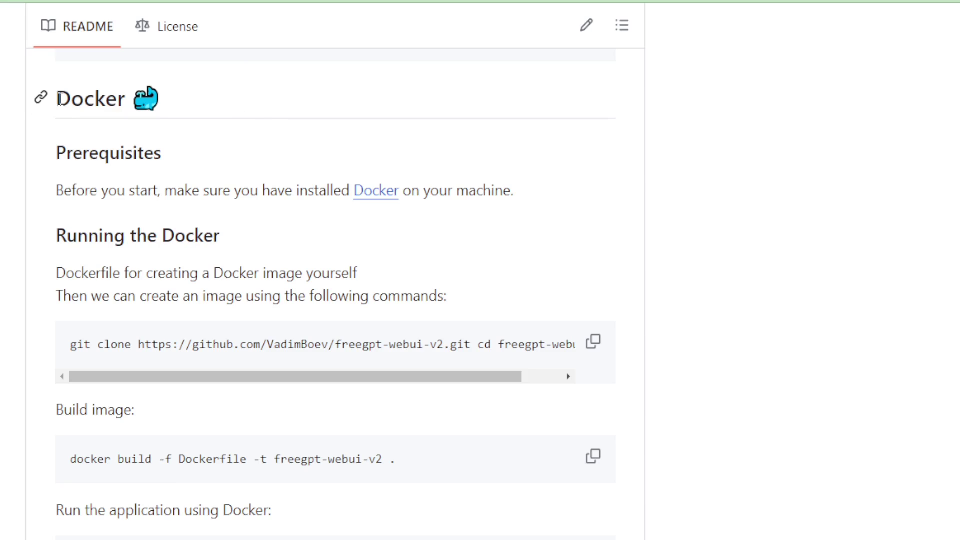
{"action": "left_click_drag", "start_coordinate": [67, 99], "coordinate": [128, 100]}
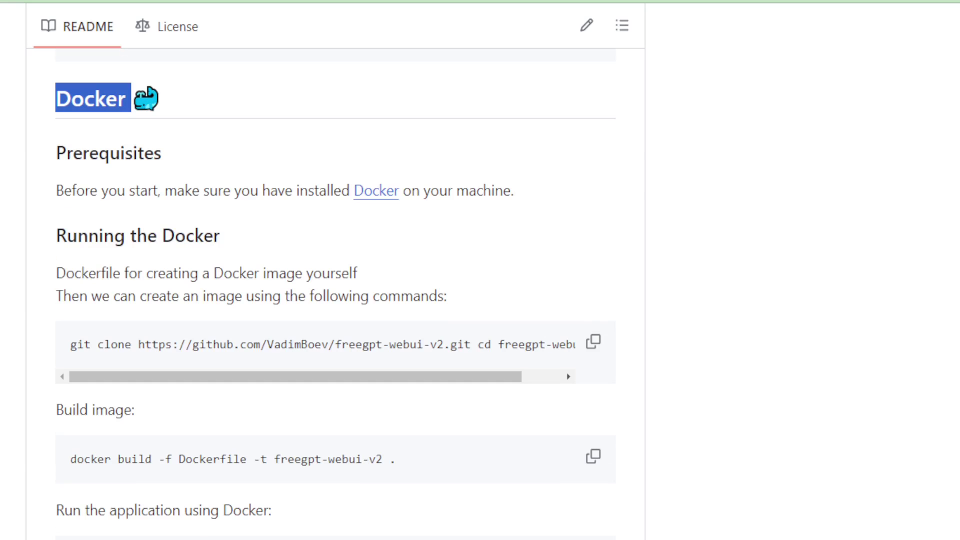
{"action": "scroll", "coordinate": [337, 294], "scroll_direction": "down", "scroll_amount": 3}
{"action": "scroll", "coordinate": [336, 295], "scroll_direction": "down", "scroll_amount": 3}
{"action": "scroll", "coordinate": [336, 294], "scroll_direction": "down", "scroll_amount": 2}
{"action": "scroll", "coordinate": [336, 294], "scroll_direction": "down", "scroll_amount": 2}
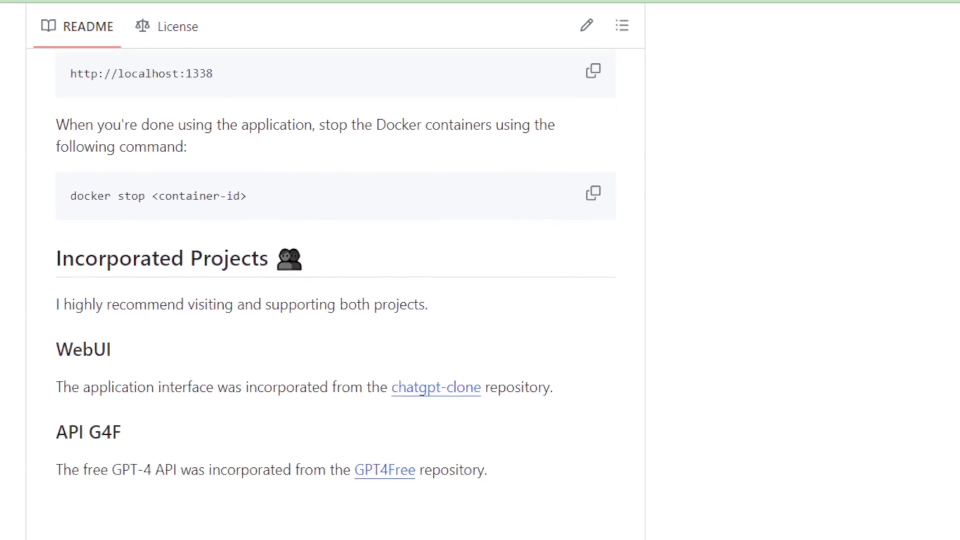
{"action": "scroll", "coordinate": [336, 294], "scroll_direction": "down", "scroll_amount": 2}
{"action": "scroll", "coordinate": [336, 294], "scroll_direction": "down", "scroll_amount": 1}
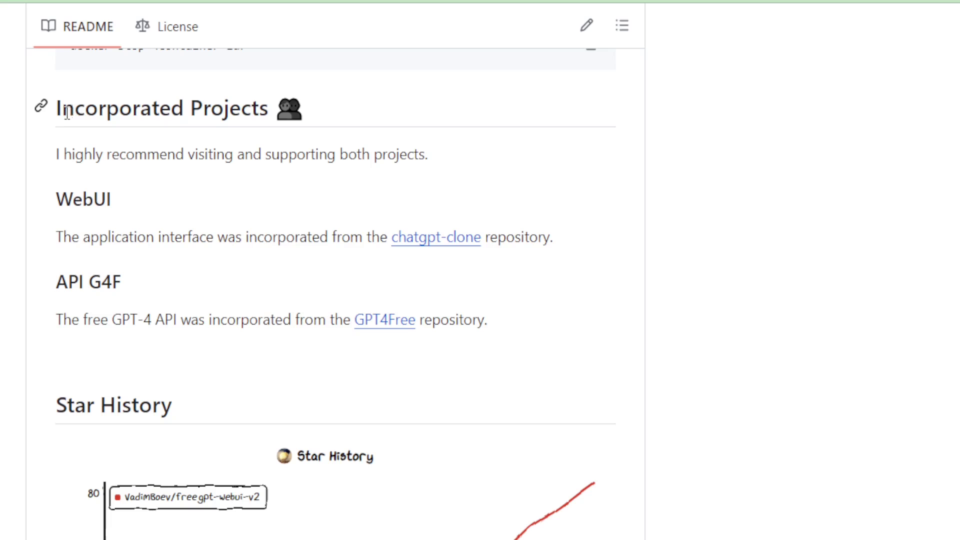
{"action": "left_click_drag", "start_coordinate": [85, 109], "coordinate": [275, 107]}
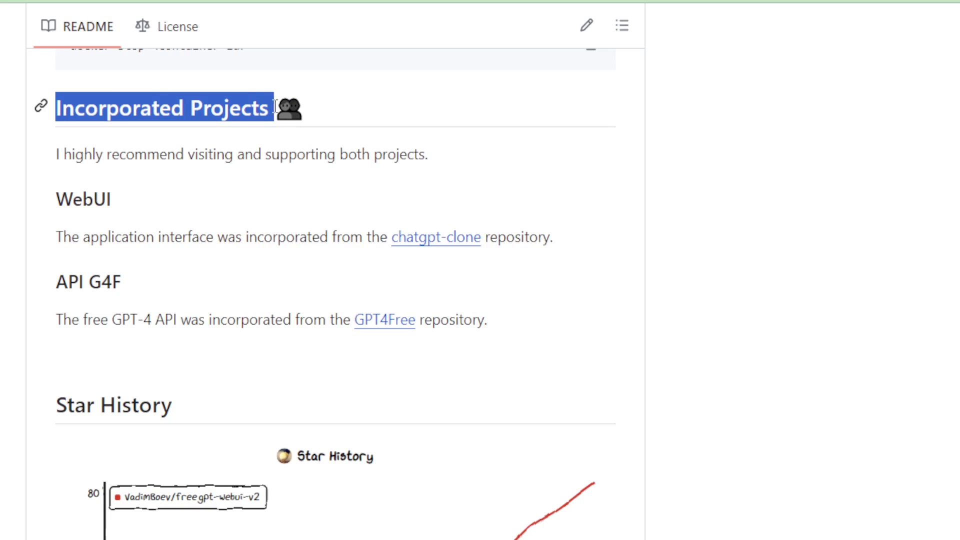
{"action": "left_click_drag", "start_coordinate": [54, 159], "coordinate": [436, 154]}
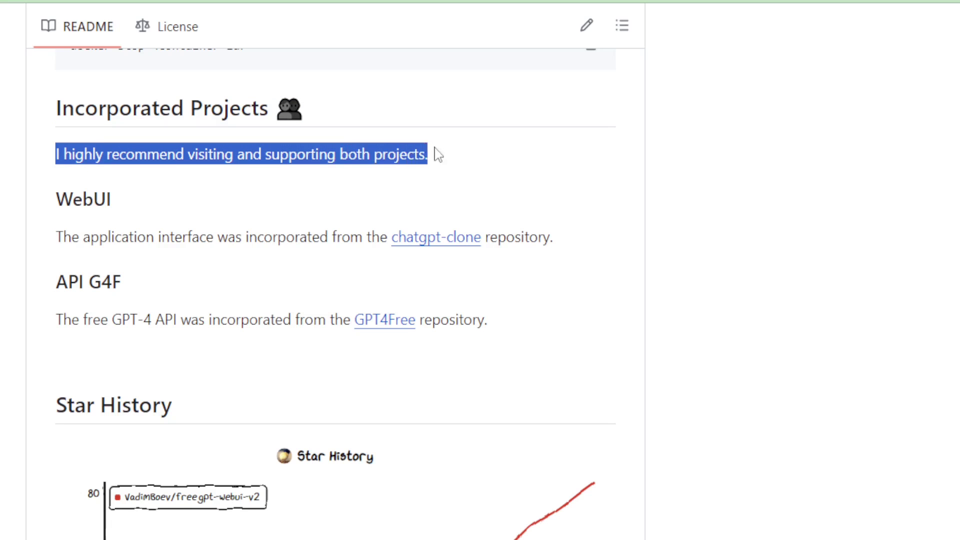
{"action": "left_click", "coordinate": [436, 149]}
Read the credits for the WebUI and the free GPT-4 API G4F projects.
{"action": "left_click_drag", "start_coordinate": [58, 192], "coordinate": [116, 196]}
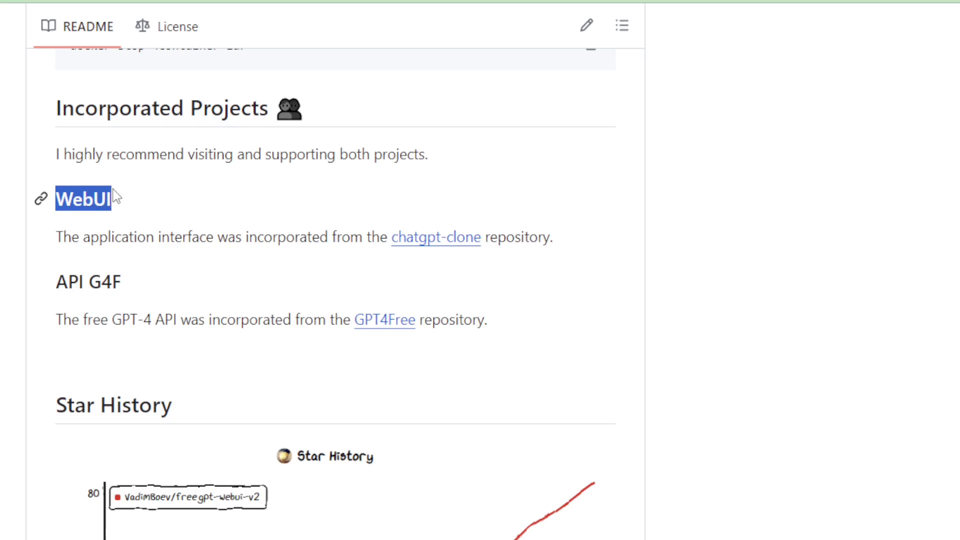
{"action": "left_click_drag", "start_coordinate": [57, 235], "coordinate": [558, 246]}
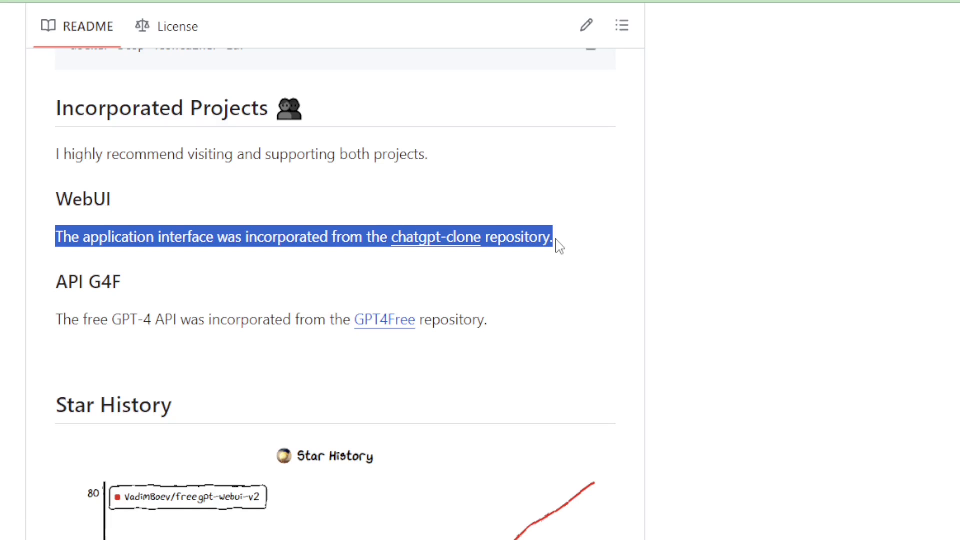
{"action": "left_click", "coordinate": [452, 261]}
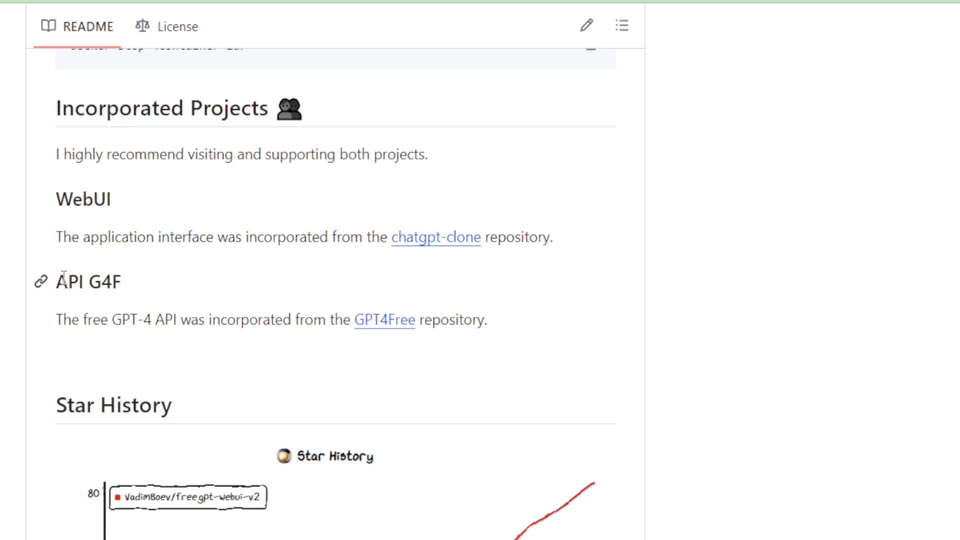
{"action": "left_click_drag", "start_coordinate": [64, 277], "coordinate": [119, 276]}
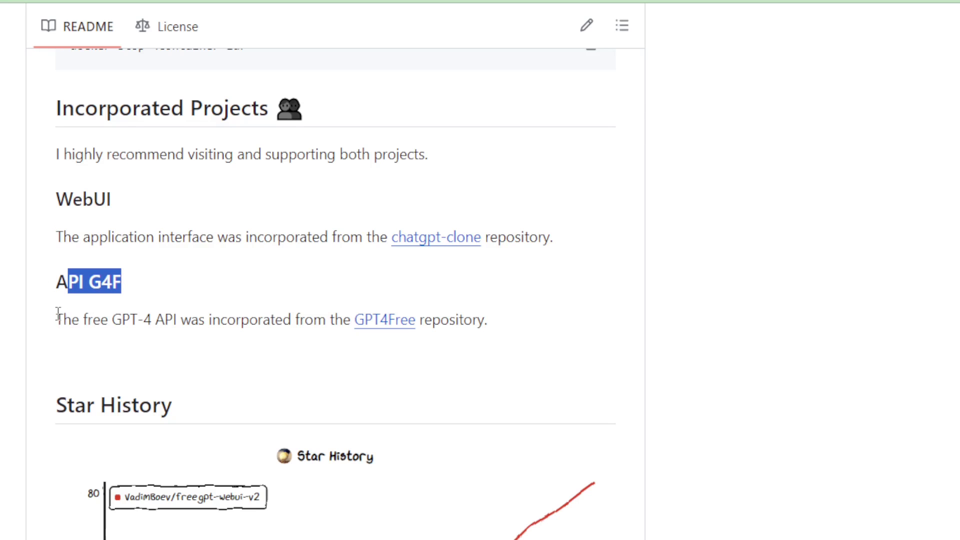
{"action": "left_click_drag", "start_coordinate": [58, 315], "coordinate": [489, 323]}
{"action": "left_click", "coordinate": [490, 324]}
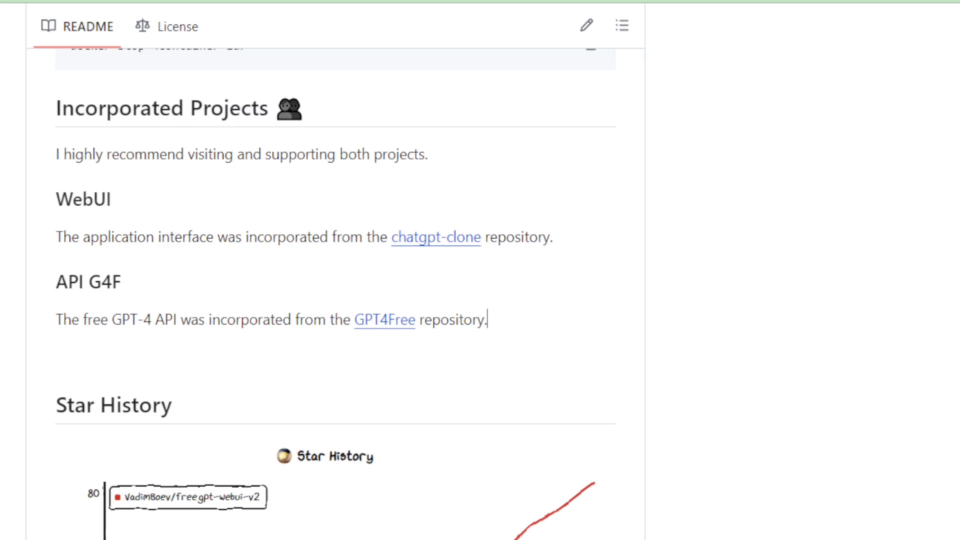
{"action": "scroll", "coordinate": [336, 300], "scroll_direction": "down", "scroll_amount": 2}
{"action": "scroll", "coordinate": [336, 300], "scroll_direction": "down", "scroll_amount": 2}
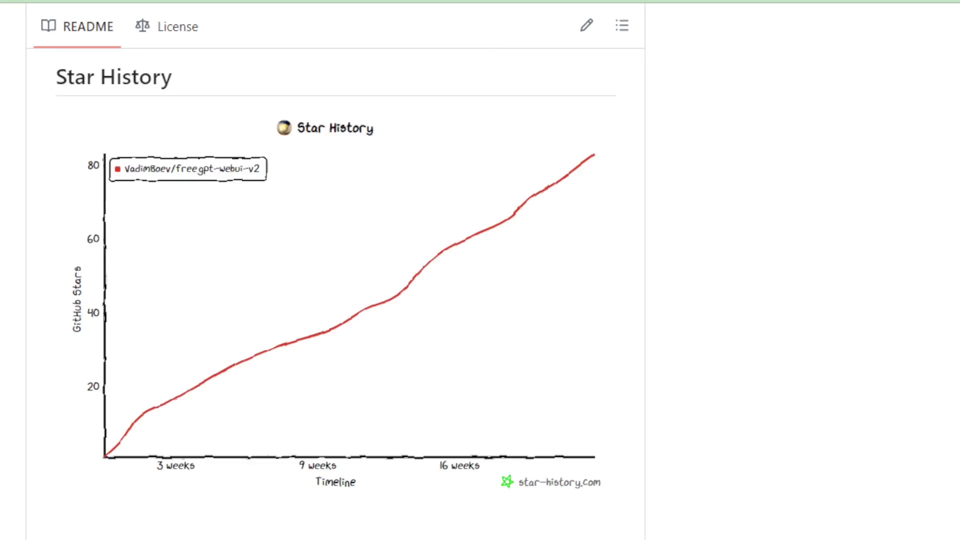
{"action": "scroll", "coordinate": [336, 300], "scroll_direction": "down", "scroll_amount": 1}
{"action": "scroll", "coordinate": [336, 300], "scroll_direction": "down", "scroll_amount": 3}
{"action": "scroll", "coordinate": [336, 300], "scroll_direction": "down", "scroll_amount": 2}
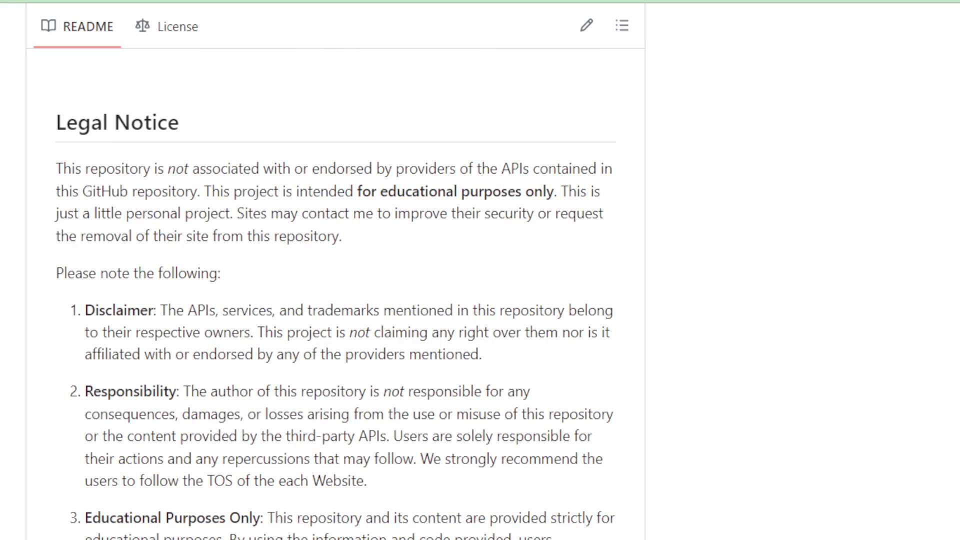
Read the Legal Notice stating the project is for educational purposes only.
{"action": "left_click_drag", "start_coordinate": [56, 123], "coordinate": [178, 143]}
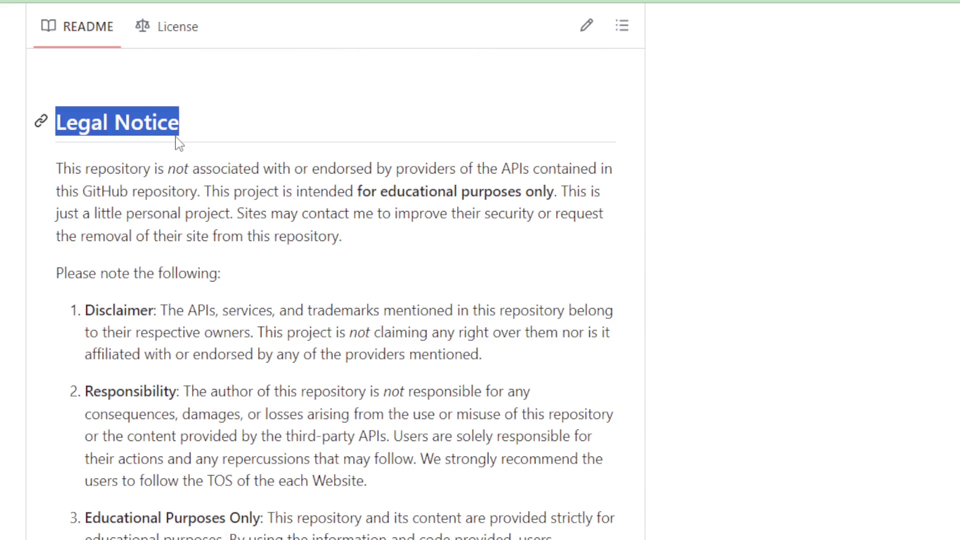
{"action": "left_click_drag", "start_coordinate": [359, 196], "coordinate": [530, 194]}
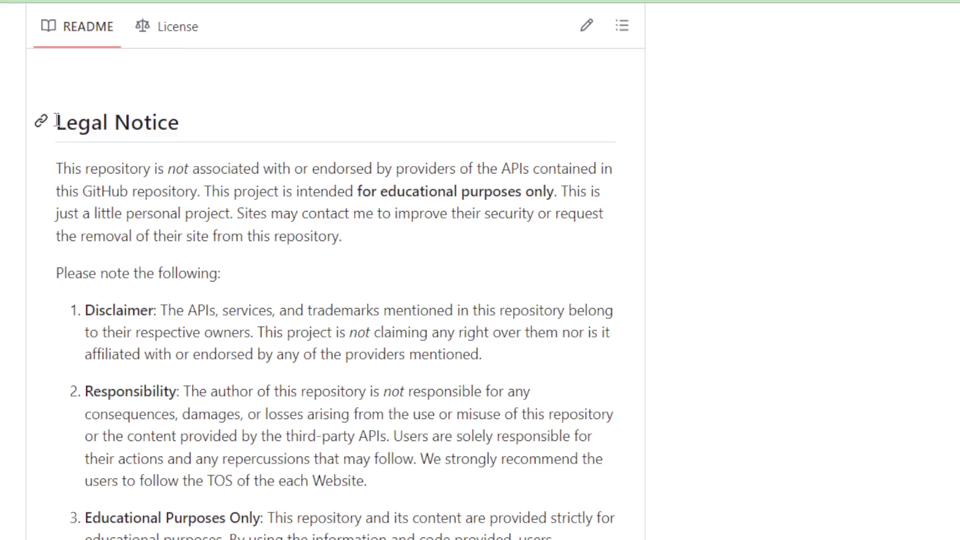
{"action": "left_click_drag", "start_coordinate": [56, 123], "coordinate": [180, 124]}
{"action": "scroll", "coordinate": [336, 300], "scroll_direction": "down", "scroll_amount": 1}
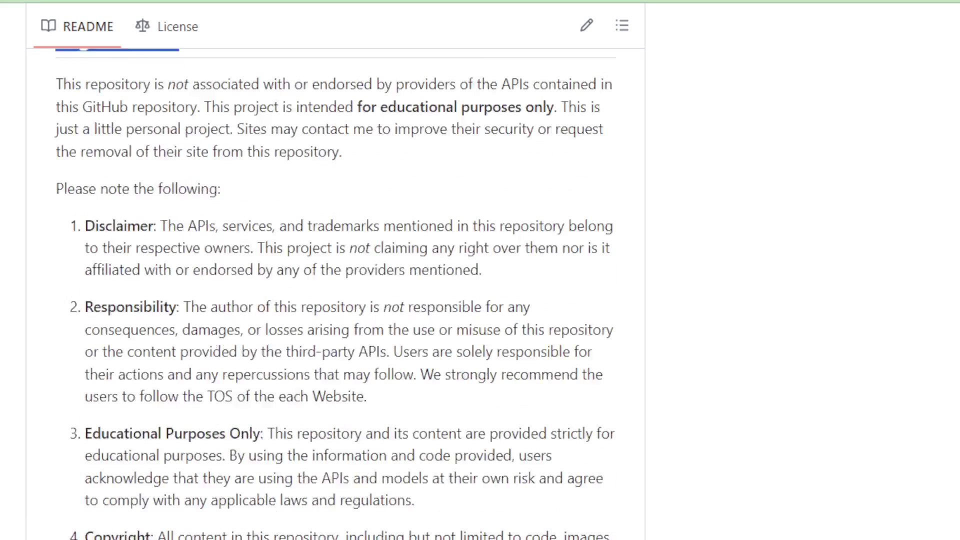
{"action": "scroll", "coordinate": [336, 300], "scroll_direction": "down", "scroll_amount": 5}
{"action": "scroll", "coordinate": [335, 300], "scroll_direction": "down", "scroll_amount": 2}
{"action": "scroll", "coordinate": [335, 300], "scroll_direction": "up", "scroll_amount": 5}
{"action": "scroll", "coordinate": [335, 300], "scroll_direction": "up", "scroll_amount": 5}
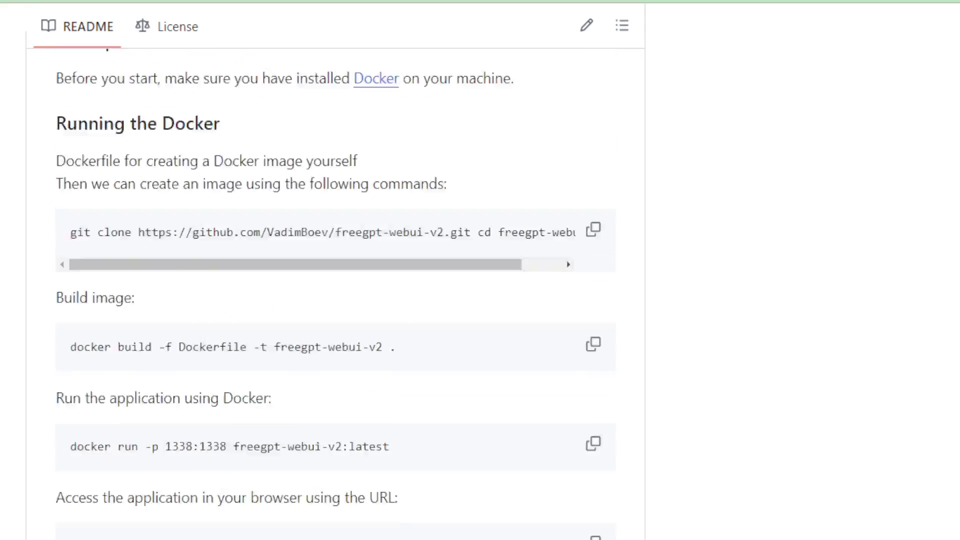
{"action": "scroll", "coordinate": [335, 300], "scroll_direction": "up", "scroll_amount": 3}
{"action": "scroll", "coordinate": [335, 301], "scroll_direction": "up", "scroll_amount": 3}
{"action": "scroll", "coordinate": [336, 300], "scroll_direction": "up", "scroll_amount": 2}
{"action": "scroll", "coordinate": [335, 300], "scroll_direction": "up", "scroll_amount": 4}
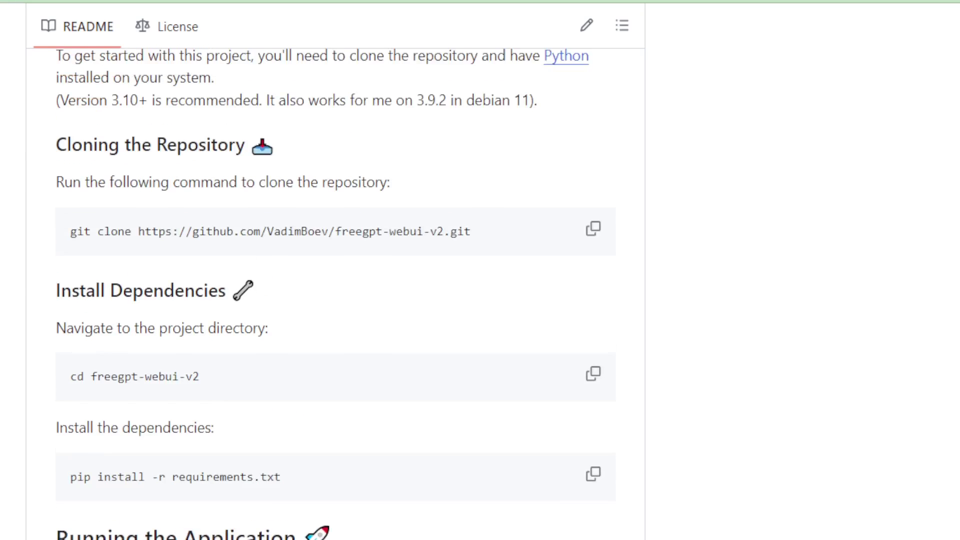
{"action": "scroll", "coordinate": [335, 300], "scroll_direction": "up", "scroll_amount": 2}
{"action": "scroll", "coordinate": [335, 300], "scroll_direction": "down", "scroll_amount": 1}
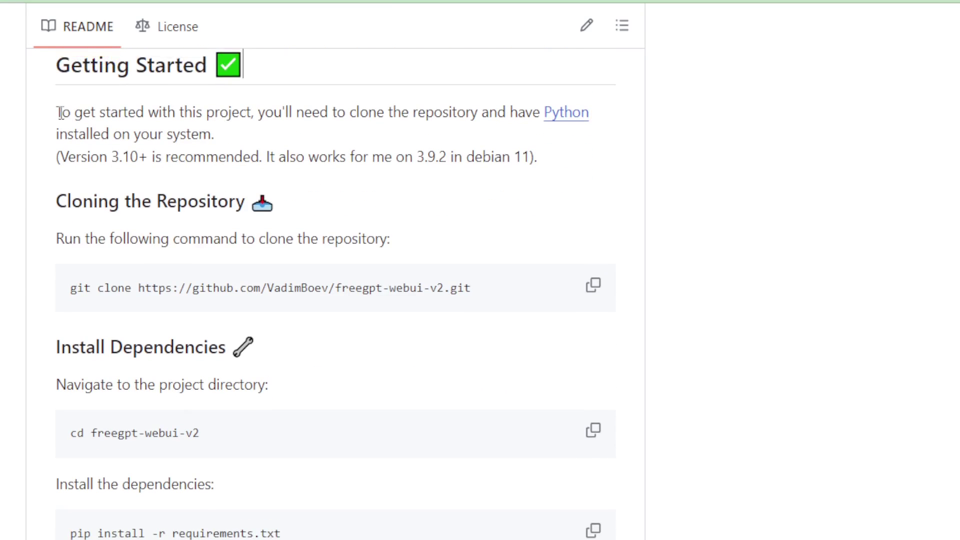
Back in Getting Started, note the recommended Python version 3.10+.
{"action": "mouse_move", "coordinate": [54, 113]}
{"action": "left_mouse_down"}
{"action": "mouse_move", "coordinate": [497, 114]}
{"action": "mouse_move", "coordinate": [221, 134]}
{"action": "left_mouse_up"}
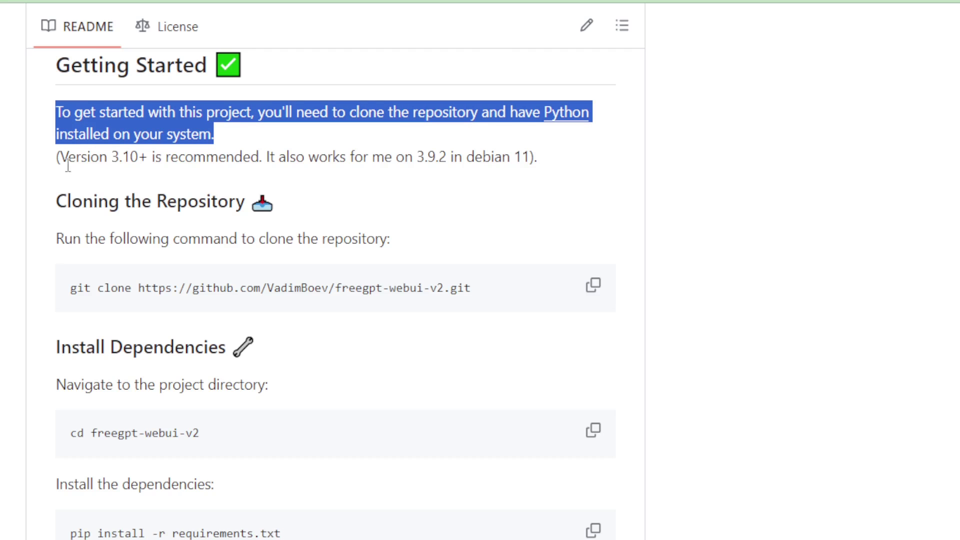
{"action": "mouse_move", "coordinate": [62, 157]}
{"action": "left_mouse_down"}
{"action": "mouse_move", "coordinate": [136, 147]}
{"action": "mouse_move", "coordinate": [534, 158]}
{"action": "left_mouse_up"}
{"action": "left_click", "coordinate": [373, 225]}
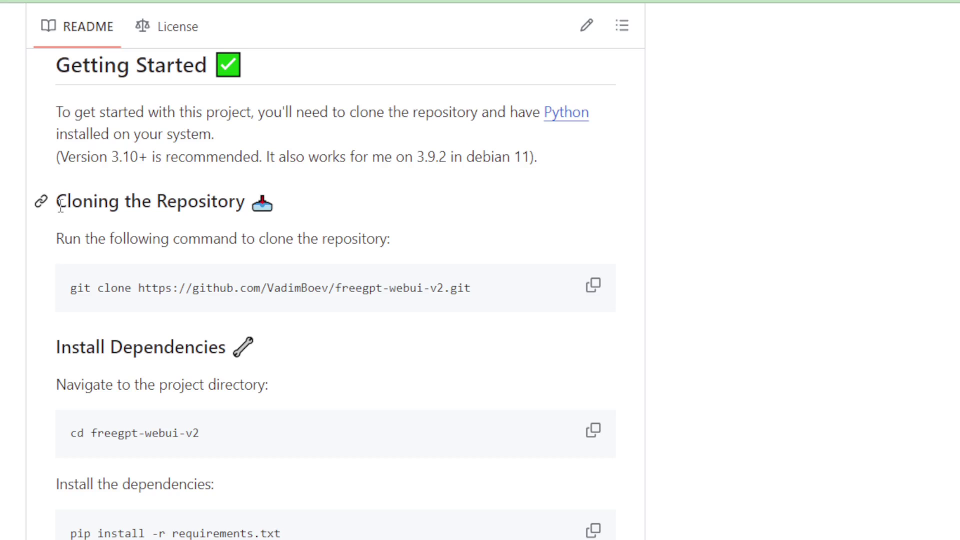
{"action": "left_click_drag", "start_coordinate": [57, 153], "coordinate": [141, 154]}
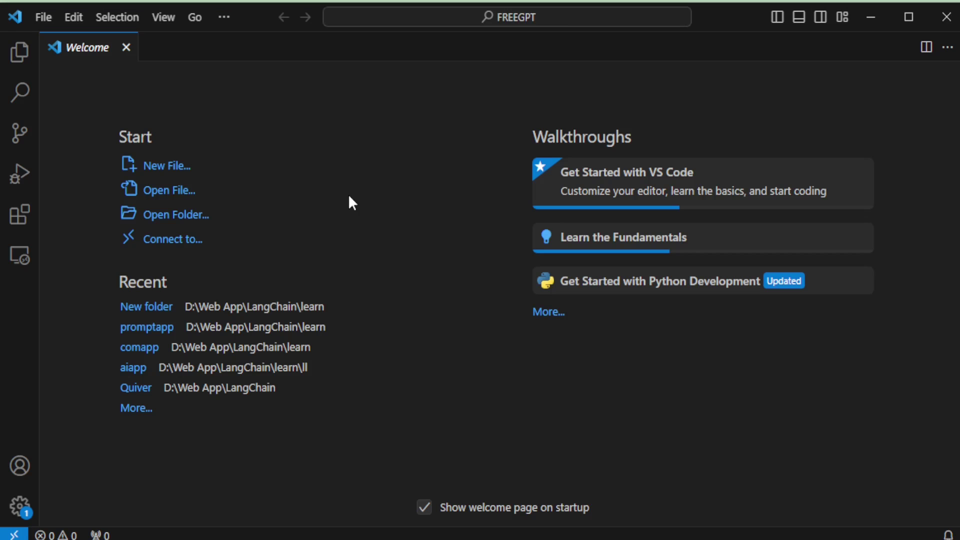
Open a new terminal and run python --version, which reports Python 3.10.9.
{"action": "left_click", "coordinate": [227, 17]}
{"action": "mouse_move", "coordinate": [253, 64]}
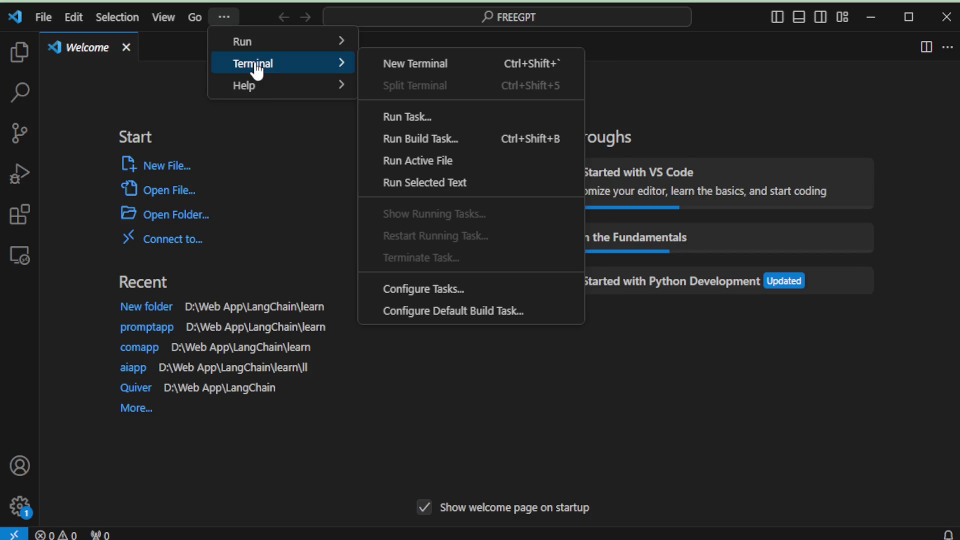
{"action": "left_click", "coordinate": [414, 66]}
{"action": "type", "text": "python"}
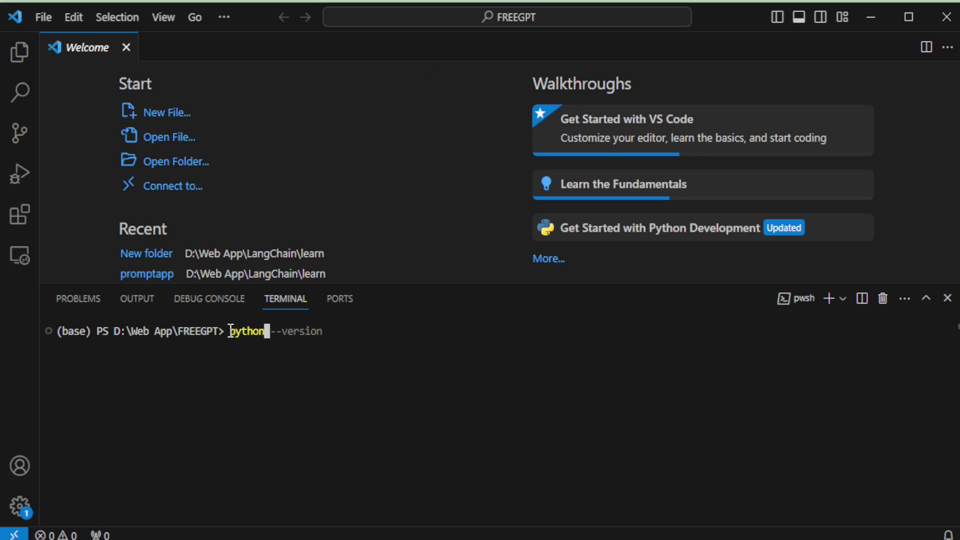
{"action": "type", "text": ".exe"}
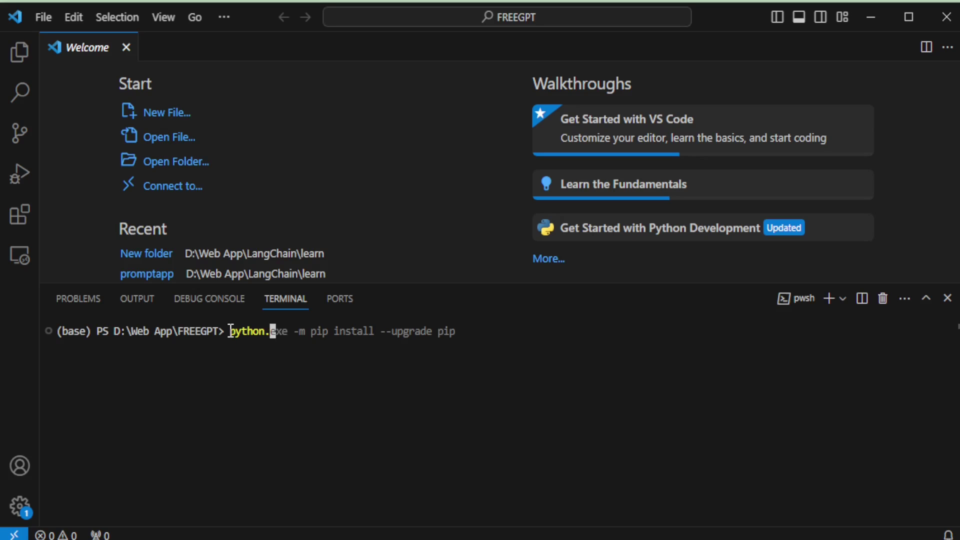
{"action": "key", "text": "BackSpace"}
{"action": "type", "text": "--version"}
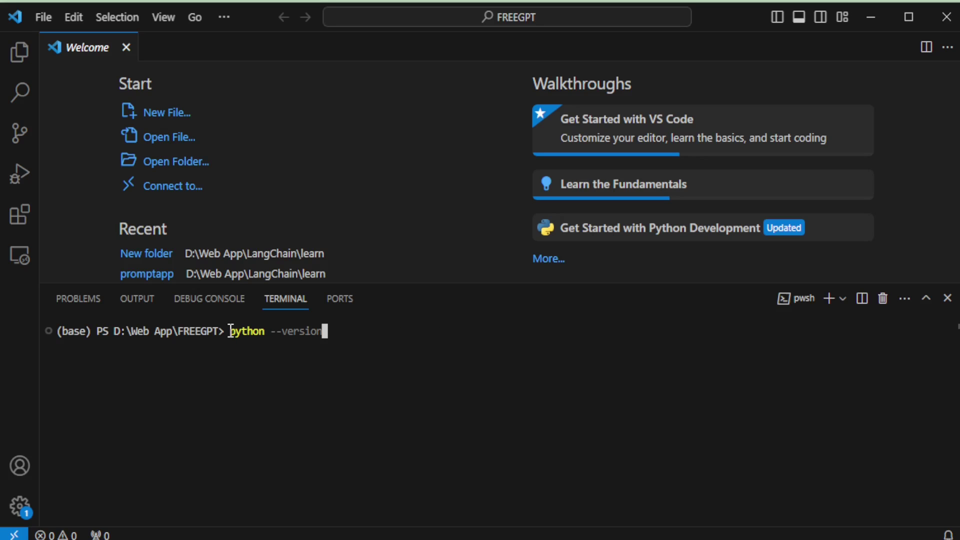
{"action": "key", "text": "Return"}
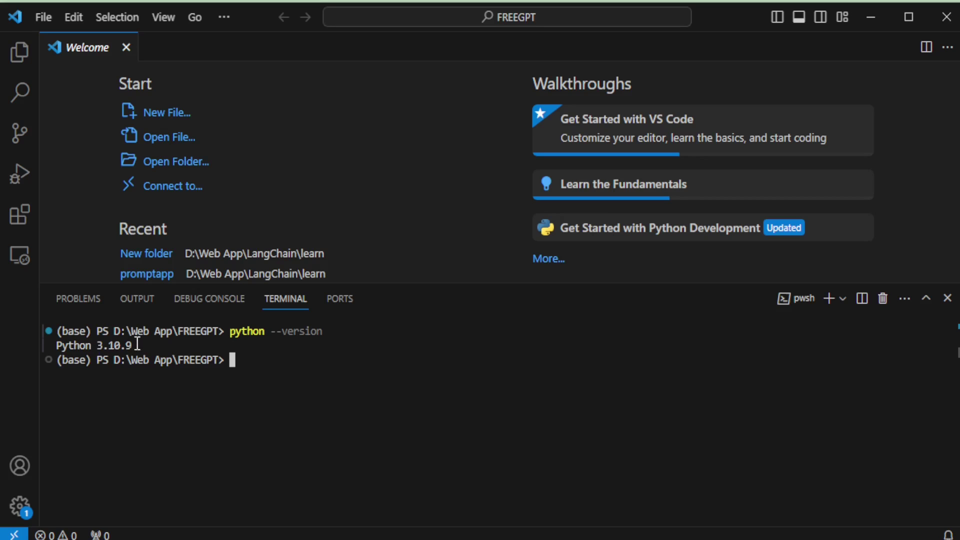
{"action": "left_click_drag", "start_coordinate": [137, 345], "coordinate": [98, 345]}
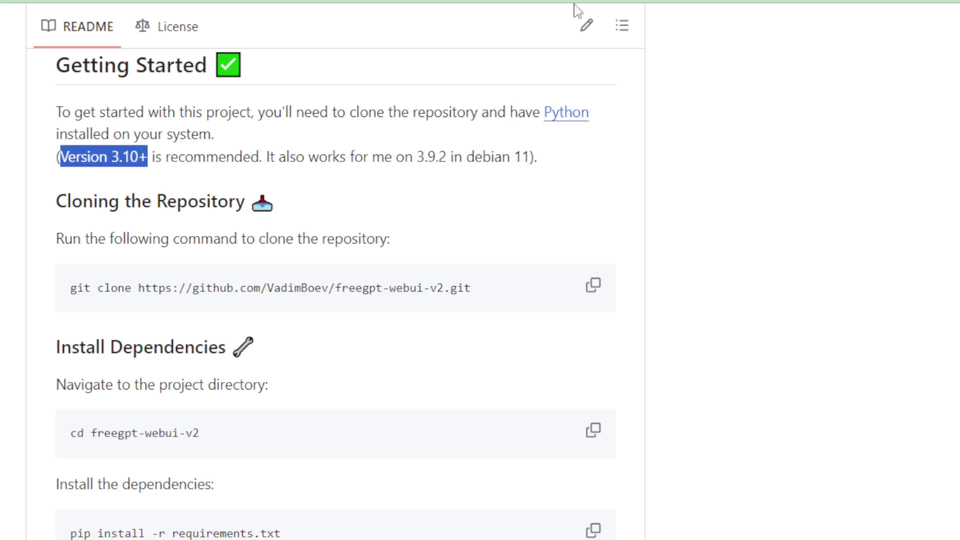
Copy the README's freegpt-webui-v2 git clone command and run it in VS Code's terminal.
{"action": "left_click", "coordinate": [62, 197]}
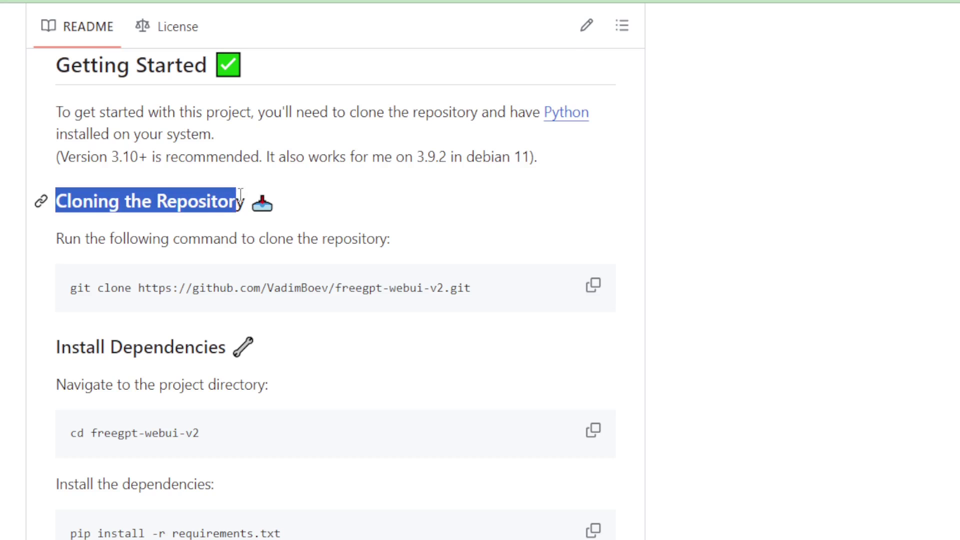
{"action": "left_click_drag", "start_coordinate": [63, 197], "coordinate": [255, 201]}
{"action": "left_click_drag", "start_coordinate": [58, 239], "coordinate": [389, 239]}
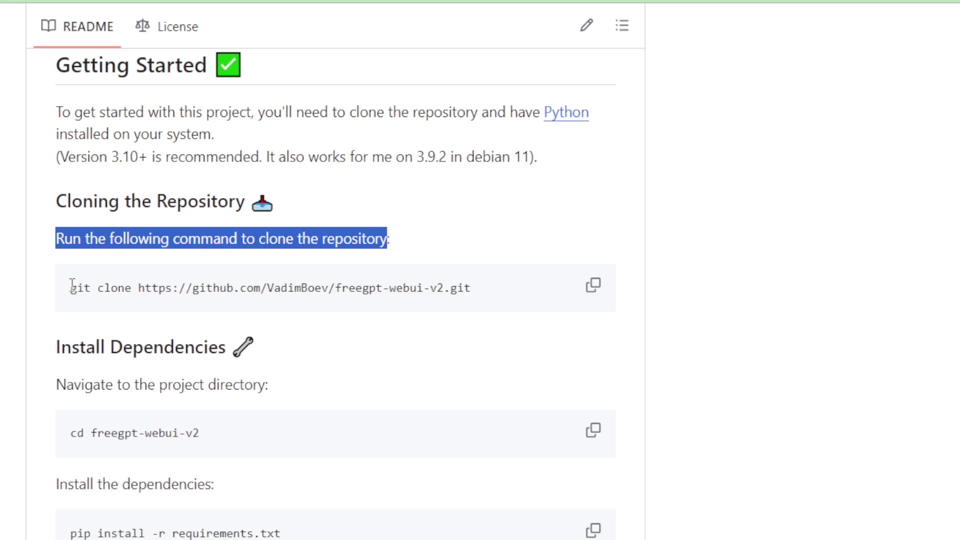
{"action": "left_click_drag", "start_coordinate": [70, 288], "coordinate": [471, 290]}
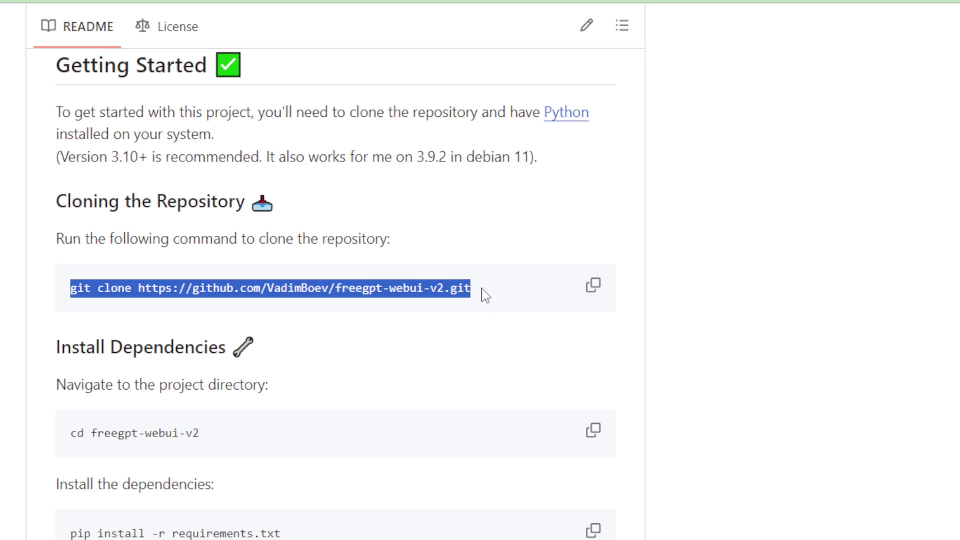
{"action": "left_click", "coordinate": [593, 286]}
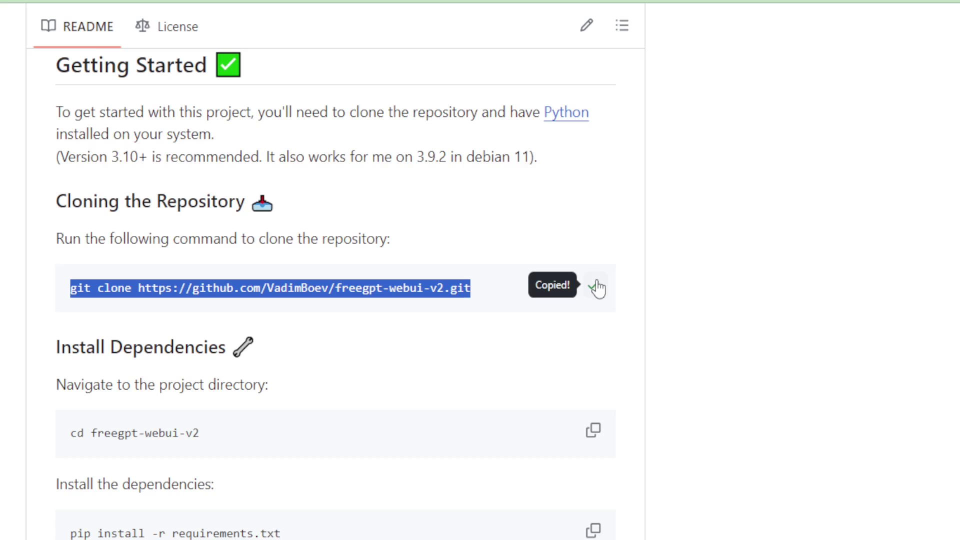
{"action": "key", "text": "alt+Tab"}
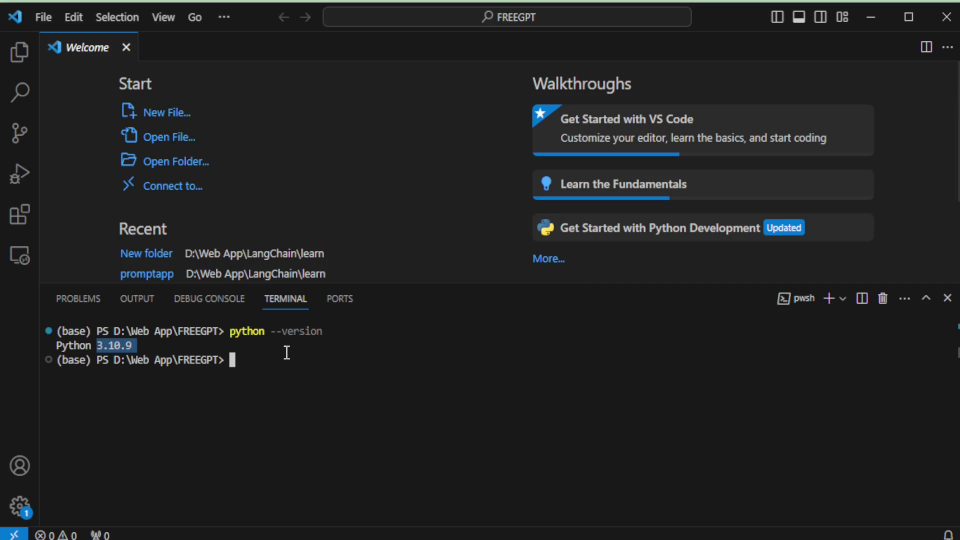
{"action": "key", "text": "ctrl+v"}
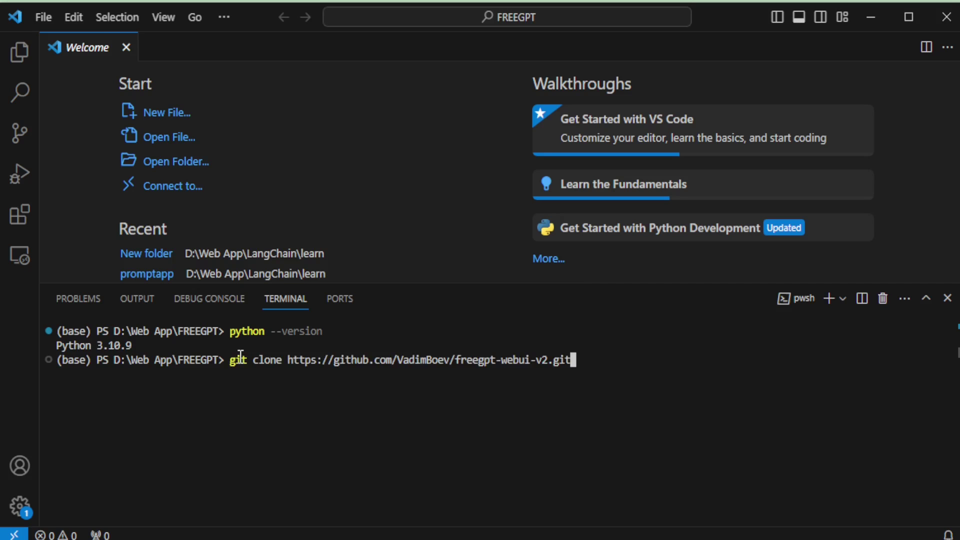
{"action": "key", "text": "Return"}
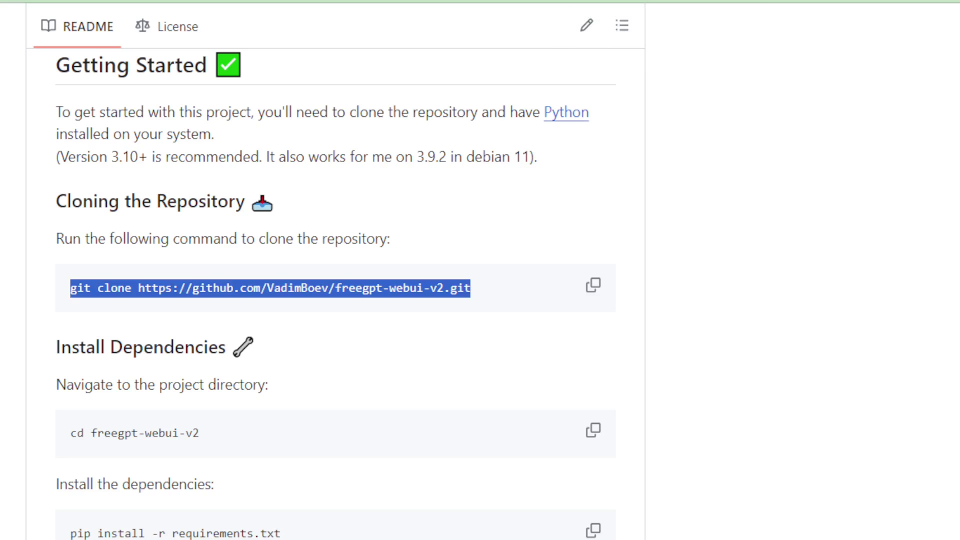
{"action": "scroll", "coordinate": [375, 300], "scroll_direction": "down", "scroll_amount": 1}
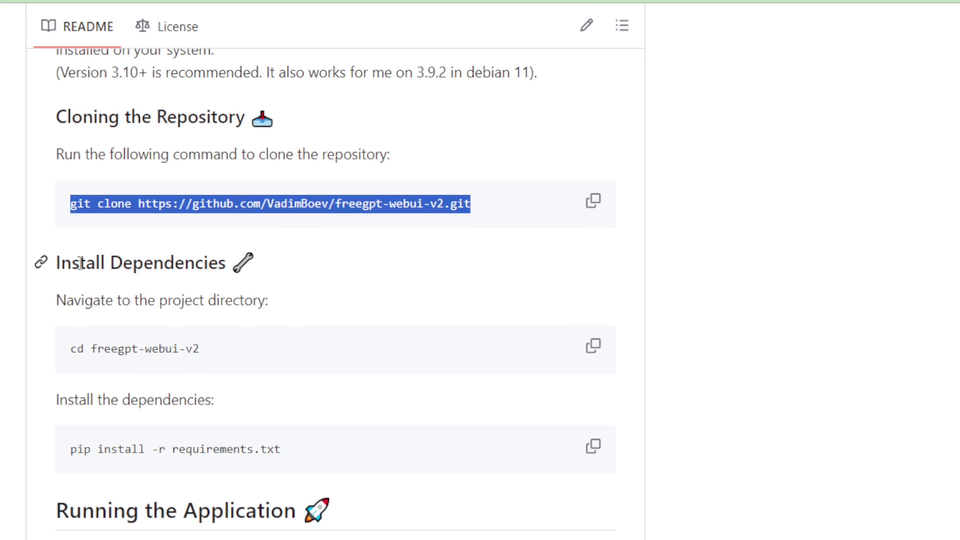
Copy 'cd freegpt-webui-v2' from the README and run it in the VS Code terminal.
{"action": "left_click_drag", "start_coordinate": [59, 261], "coordinate": [229, 262]}
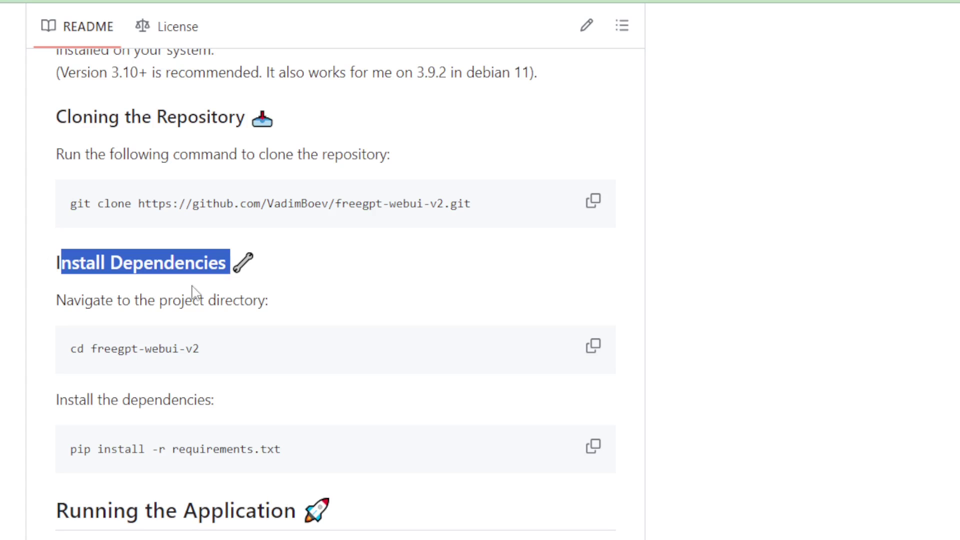
{"action": "left_click_drag", "start_coordinate": [58, 301], "coordinate": [272, 301]}
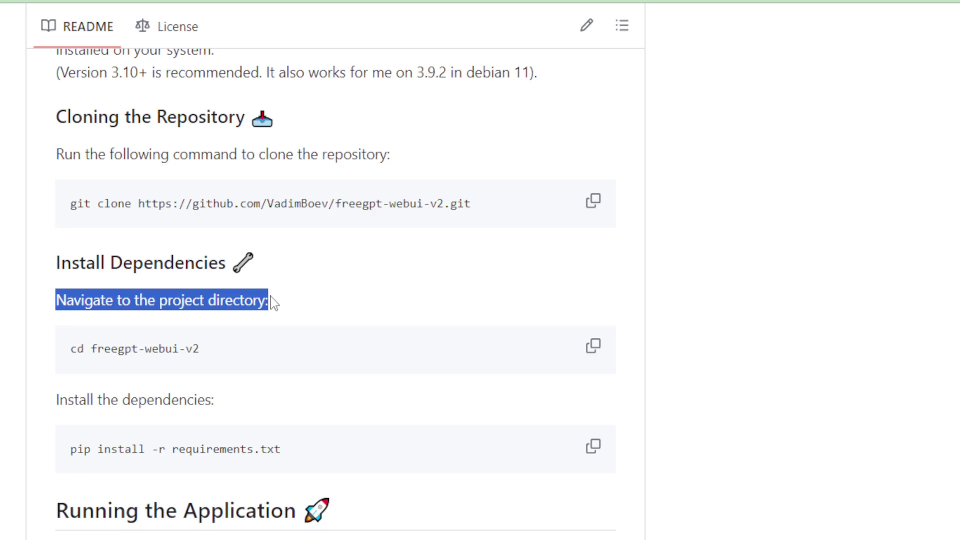
{"action": "left_click", "coordinate": [266, 321]}
{"action": "left_click_drag", "start_coordinate": [69, 348], "coordinate": [203, 353]}
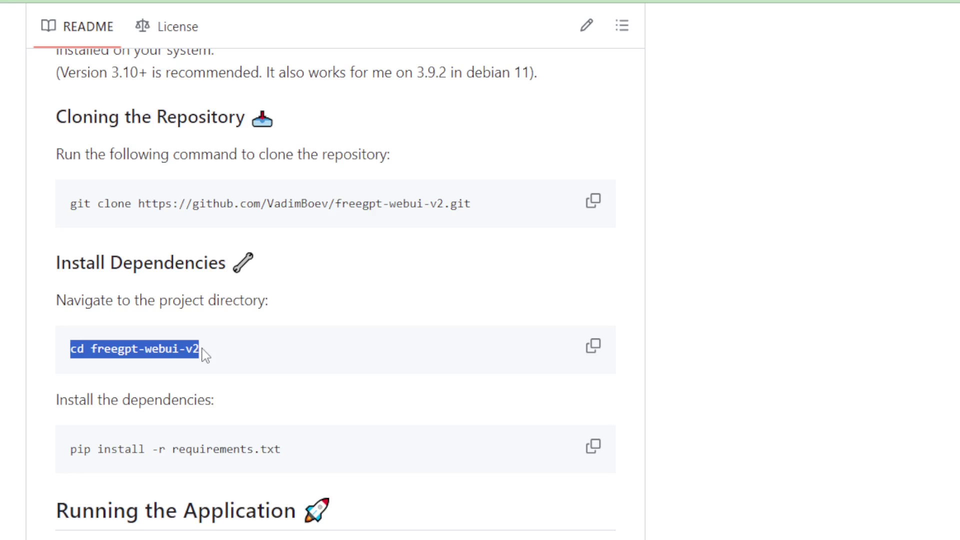
{"action": "left_click", "coordinate": [594, 347]}
{"action": "key", "text": "alt+Tab"}
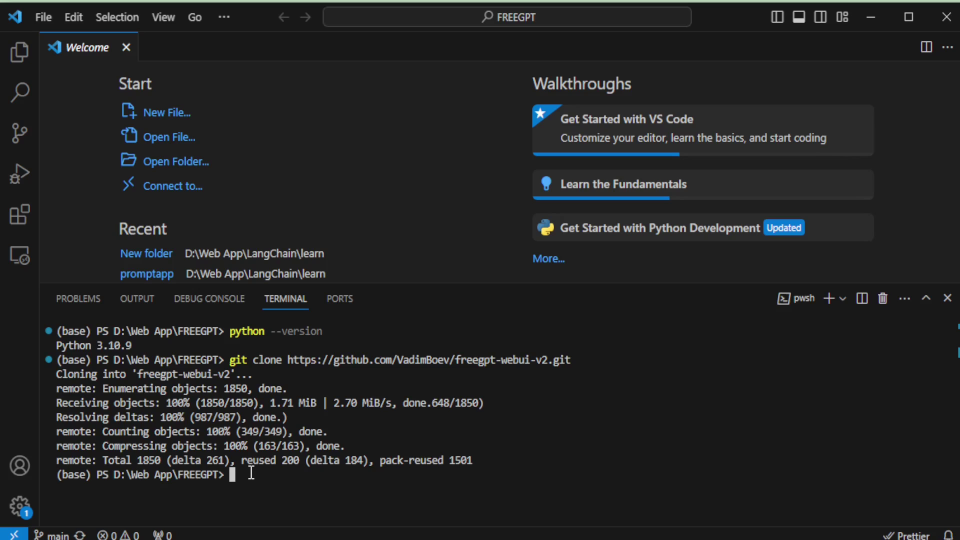
{"action": "key", "text": "ctrl+v"}
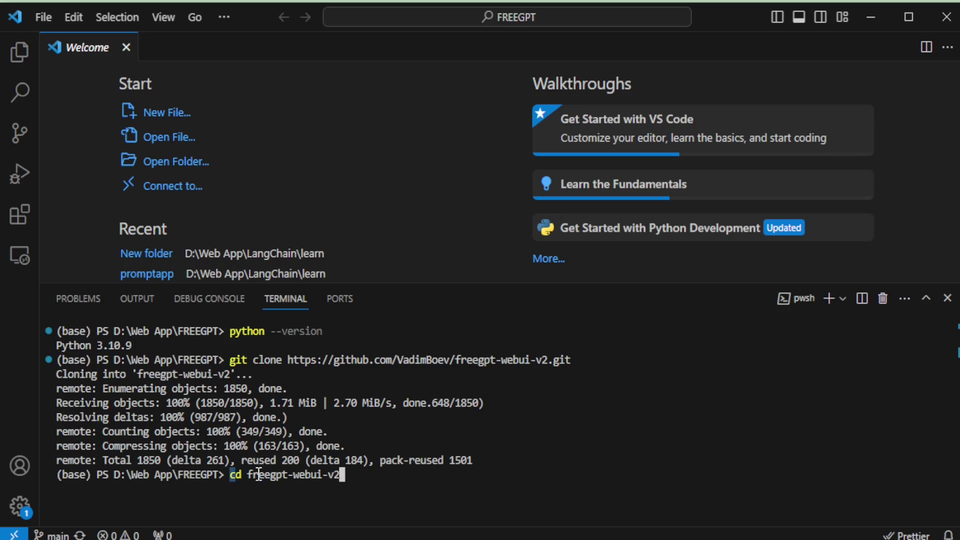
{"action": "left_click_drag", "start_coordinate": [229, 474], "coordinate": [350, 472]}
{"action": "left_click", "coordinate": [348, 474]}
{"action": "key", "text": "Return"}
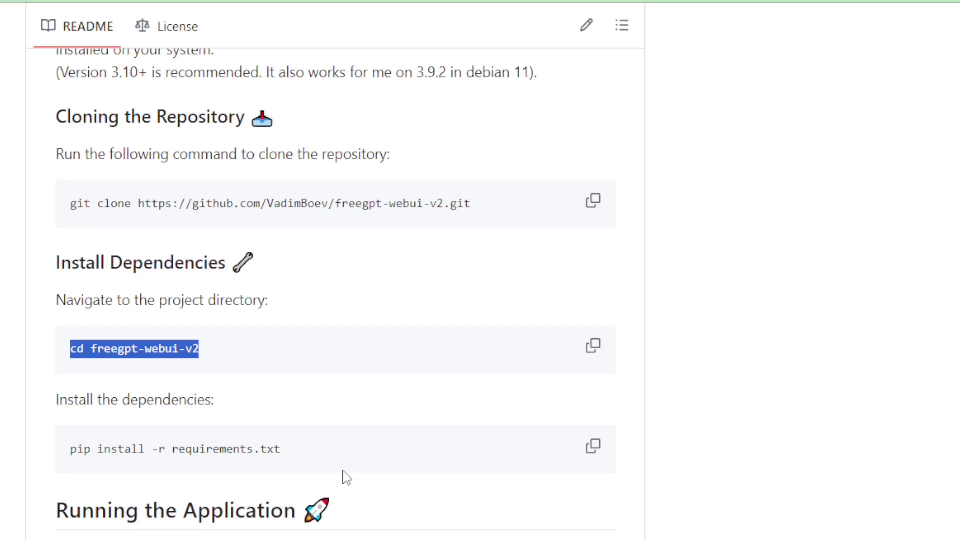
{"action": "scroll", "coordinate": [47, 316], "scroll_direction": "down", "scroll_amount": 1}
Copy 'pip install -r requirements.txt' from the README and run it in the terminal.
{"action": "left_click", "coordinate": [47, 318]}
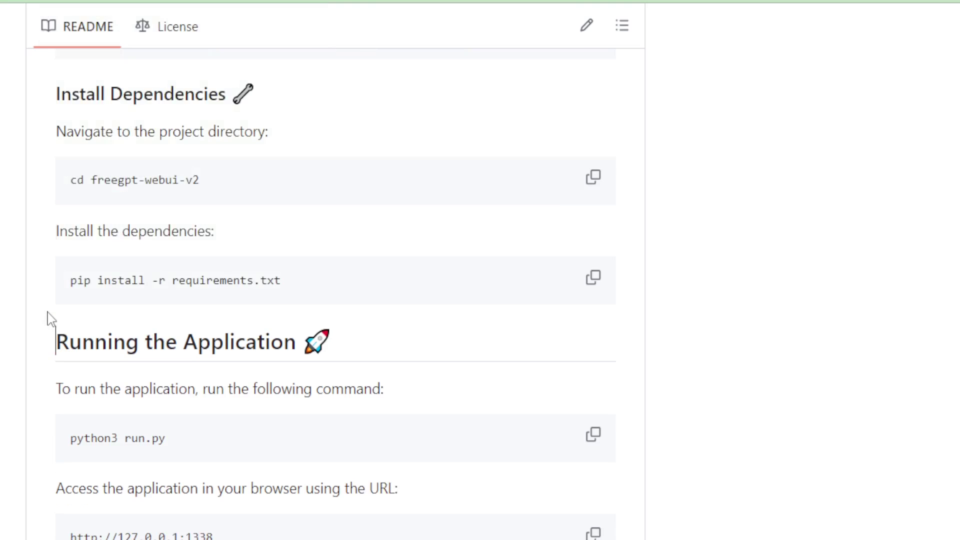
{"action": "left_click_drag", "start_coordinate": [55, 231], "coordinate": [216, 236]}
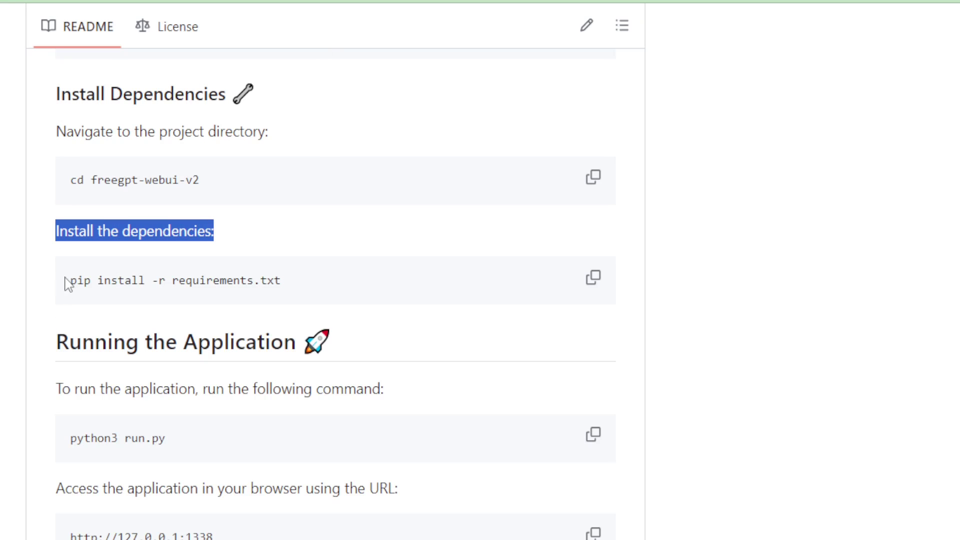
{"action": "left_click_drag", "start_coordinate": [69, 281], "coordinate": [294, 284]}
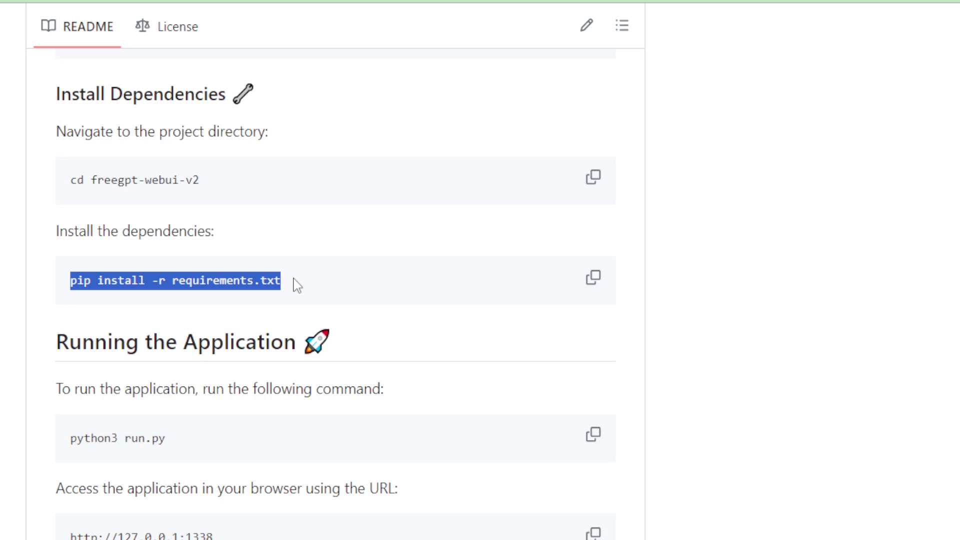
{"action": "left_click", "coordinate": [592, 280]}
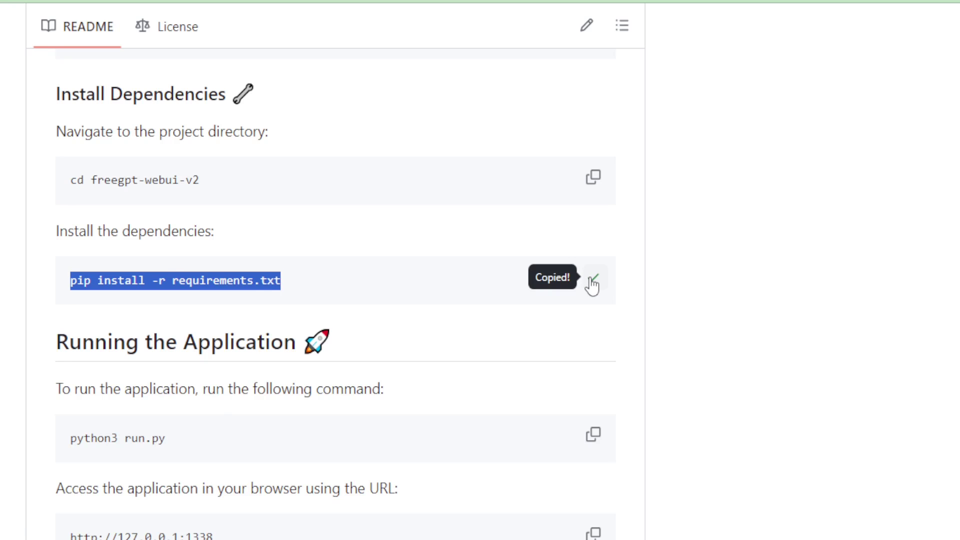
{"action": "key", "text": "alt+Tab"}
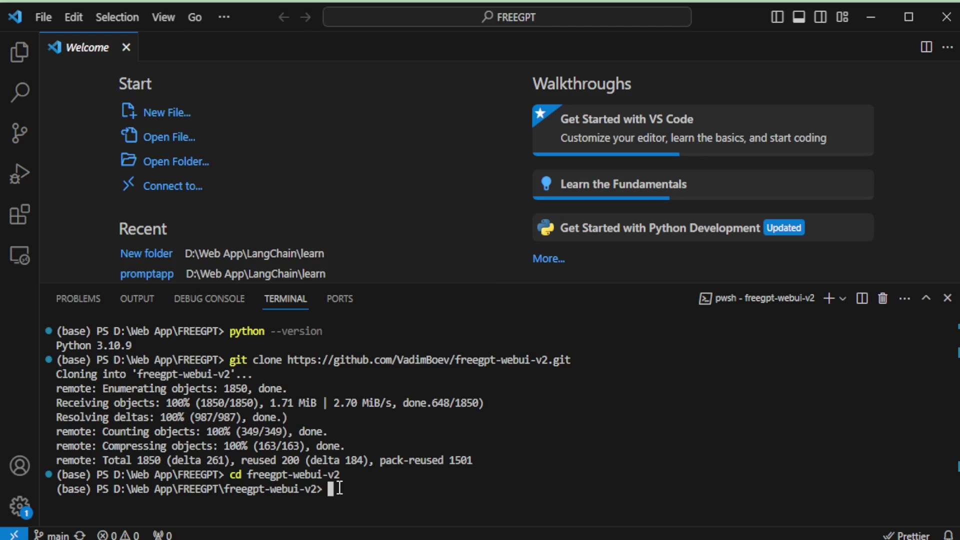
{"action": "key", "text": "ctrl+v"}
{"action": "key", "text": "Return"}
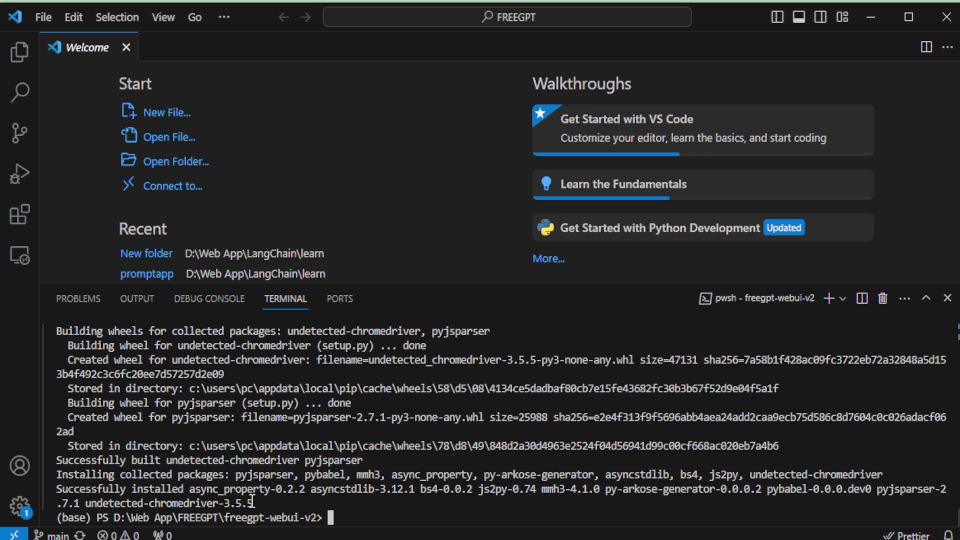
Check the list of successfully installed packages, then return to the README.
{"action": "left_click_drag", "start_coordinate": [255, 505], "coordinate": [64, 446]}
{"action": "left_click", "coordinate": [322, 512]}
{"action": "key", "text": "alt+Tab"}
Copy 'python3 run.py' from the README's Running the Application section.
{"action": "left_click_drag", "start_coordinate": [56, 342], "coordinate": [297, 343]}
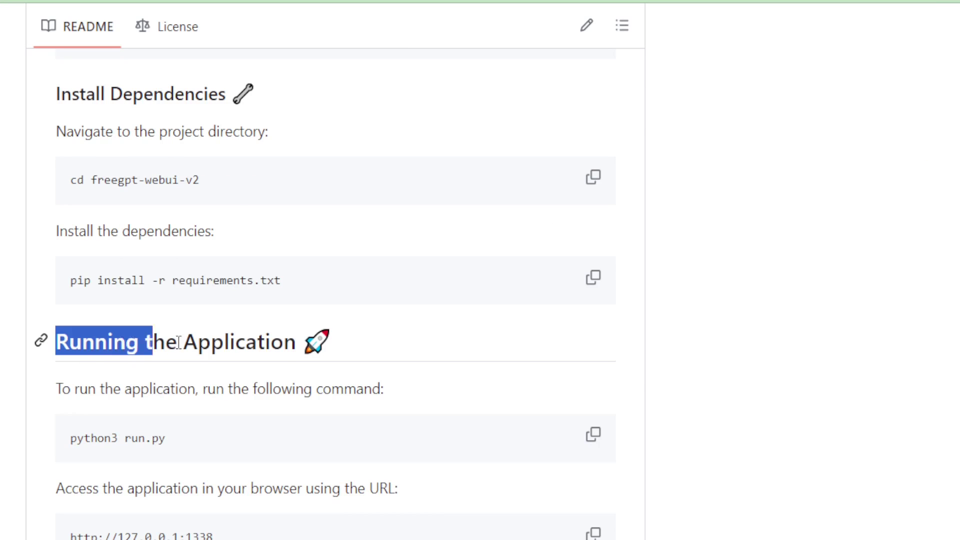
{"action": "left_click_drag", "start_coordinate": [56, 389], "coordinate": [396, 392]}
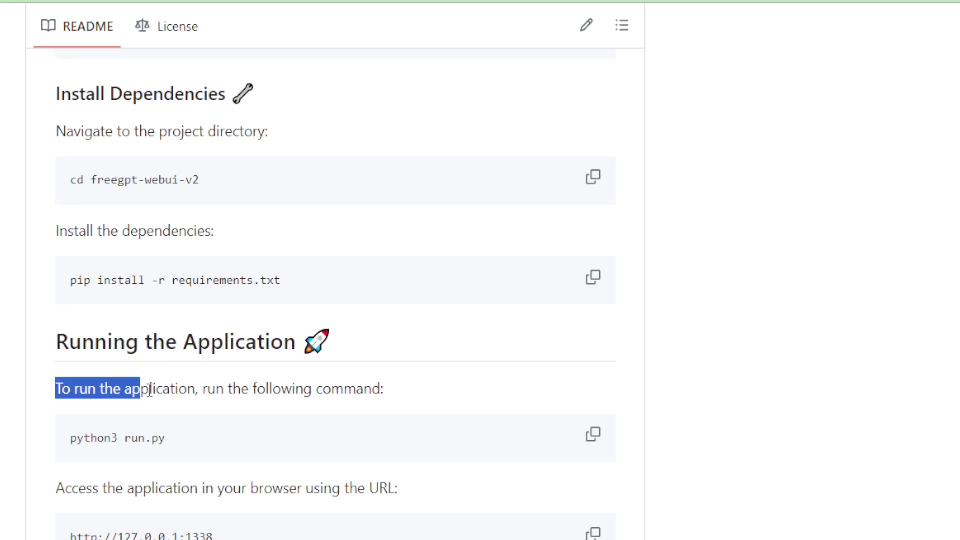
{"action": "left_click", "coordinate": [395, 392]}
{"action": "scroll", "coordinate": [434, 392], "scroll_direction": "down", "scroll_amount": 1}
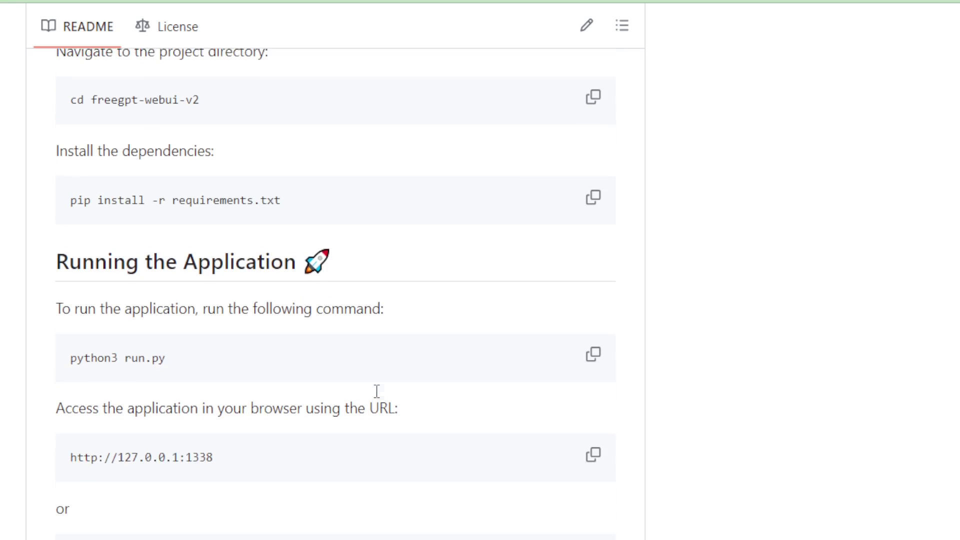
{"action": "left_click_drag", "start_coordinate": [194, 356], "coordinate": [66, 353]}
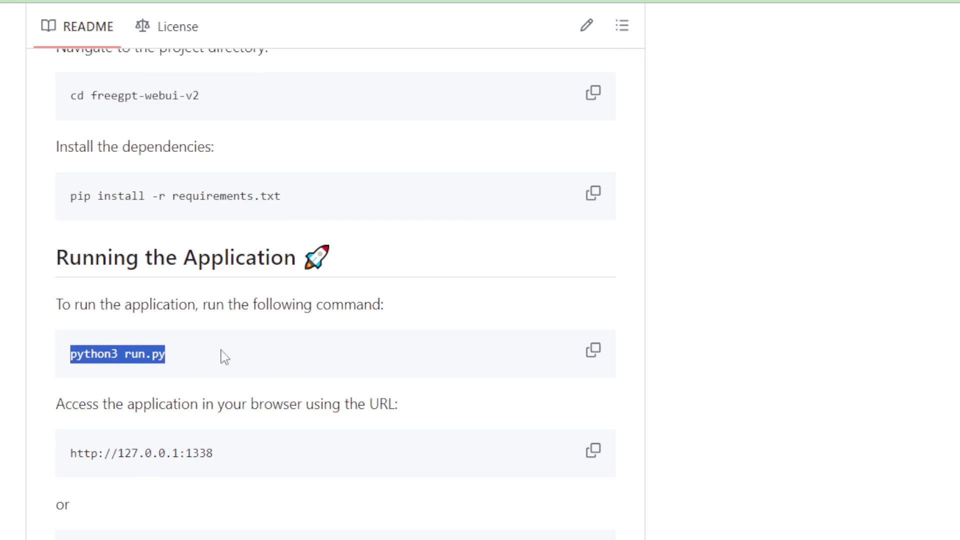
{"action": "left_click", "coordinate": [592, 352]}
{"action": "key", "text": "alt+Tab"}
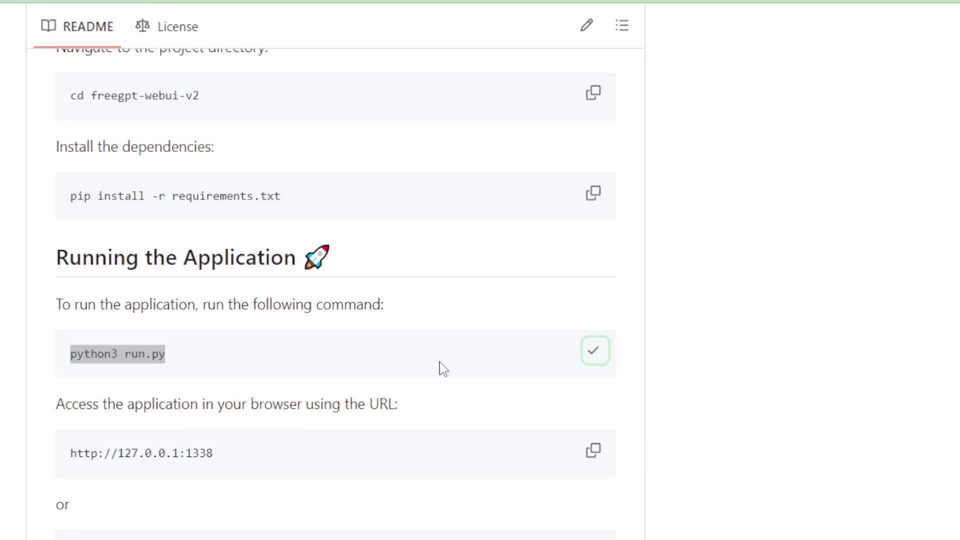
Run python3 run.py, then rerun with plain python after the flask error.
{"action": "key", "text": "ctrl+v"}
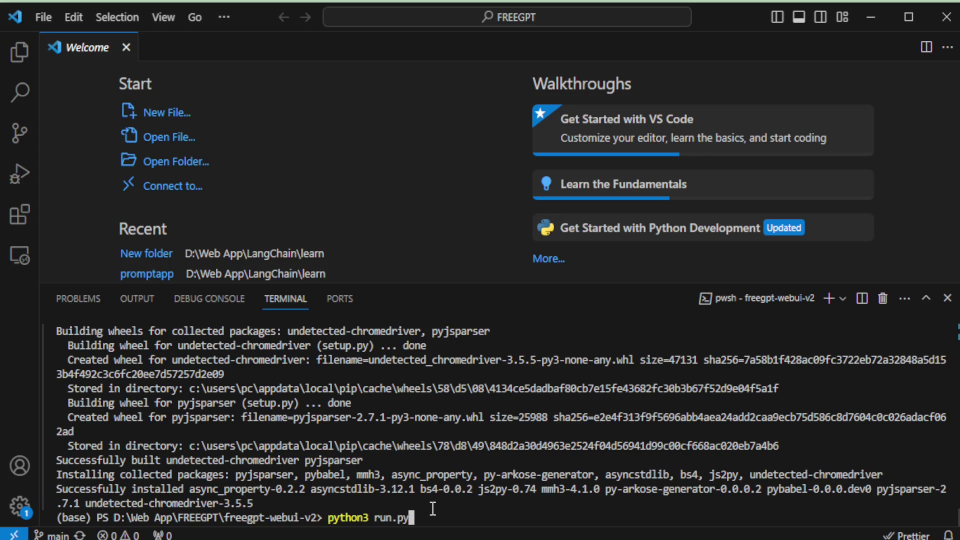
{"action": "key", "text": "Return"}
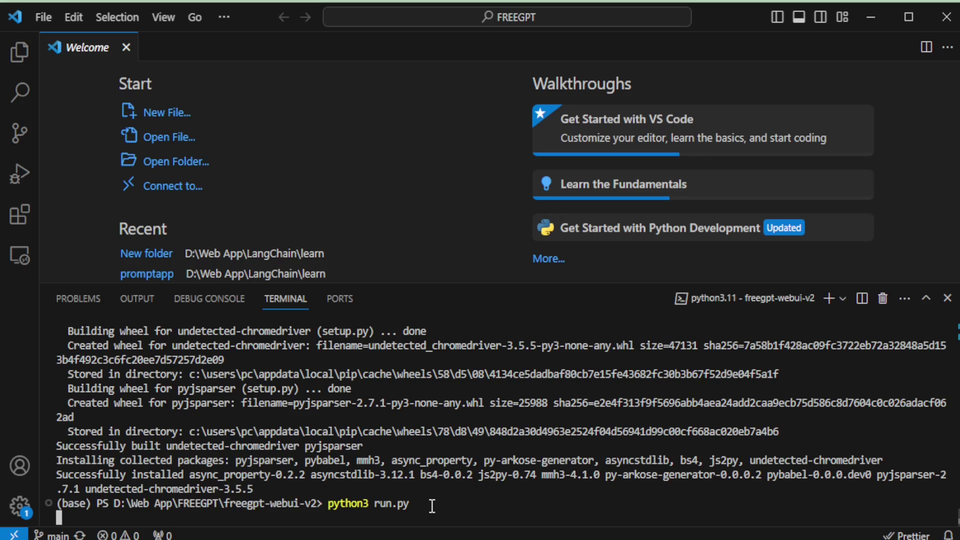
{"action": "type", "text": "p"}
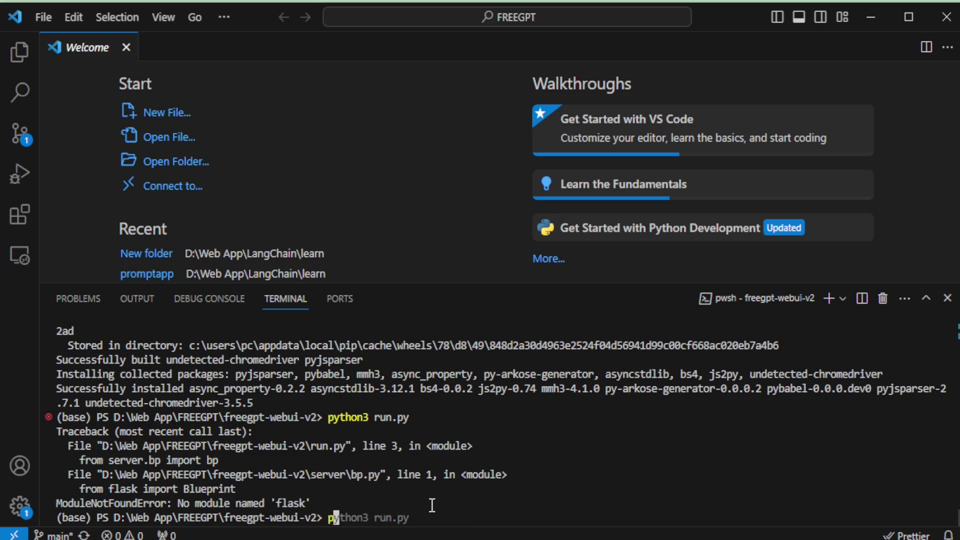
{"action": "type", "text": "ython run"}
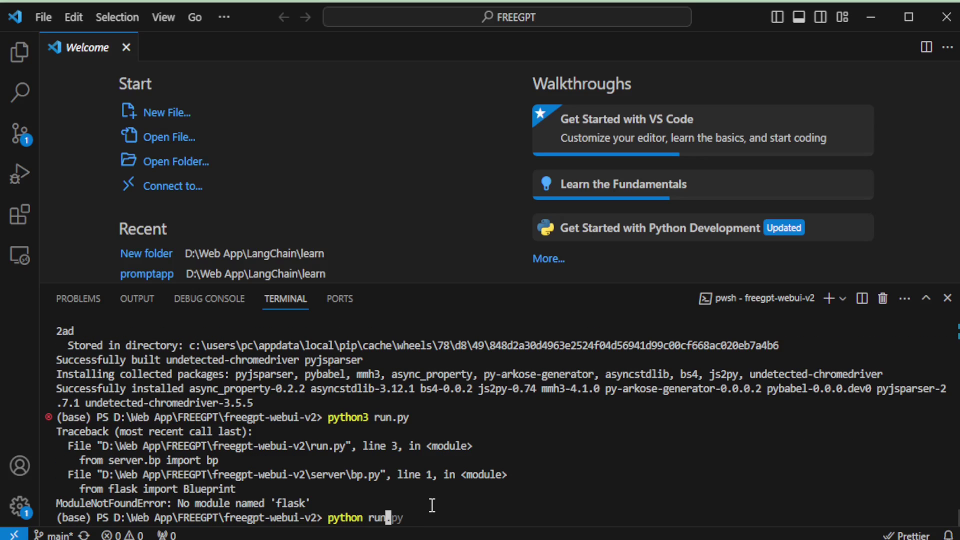
{"action": "type", "text": ".py"}
{"action": "key", "text": "Return"}
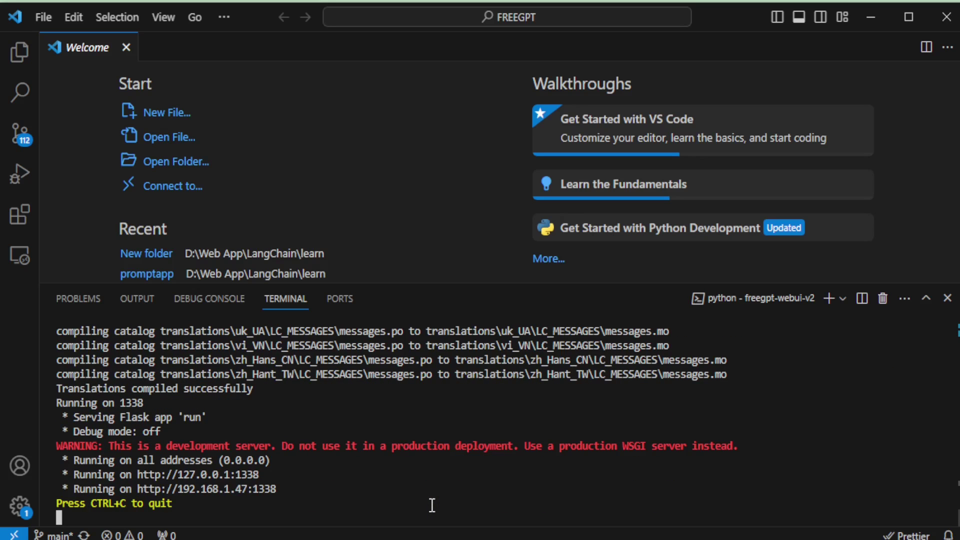
{"action": "double_click", "coordinate": [259, 475]}
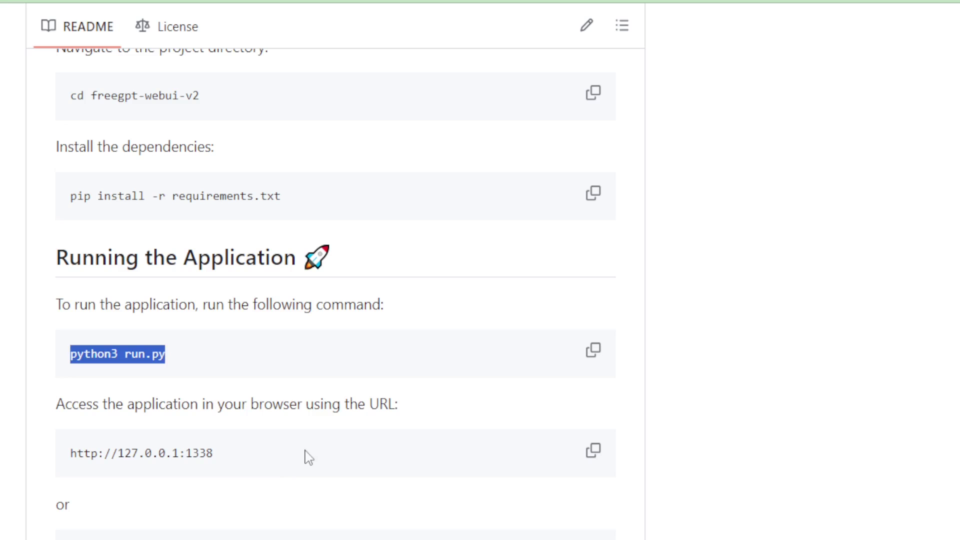
{"action": "left_click_drag", "start_coordinate": [213, 453], "coordinate": [73, 450]}
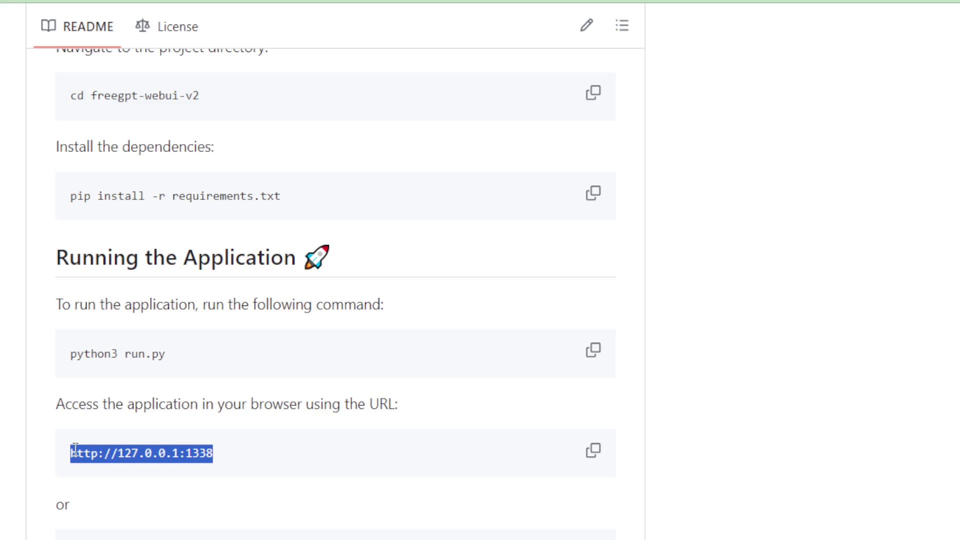
{"action": "left_click", "coordinate": [593, 449]}
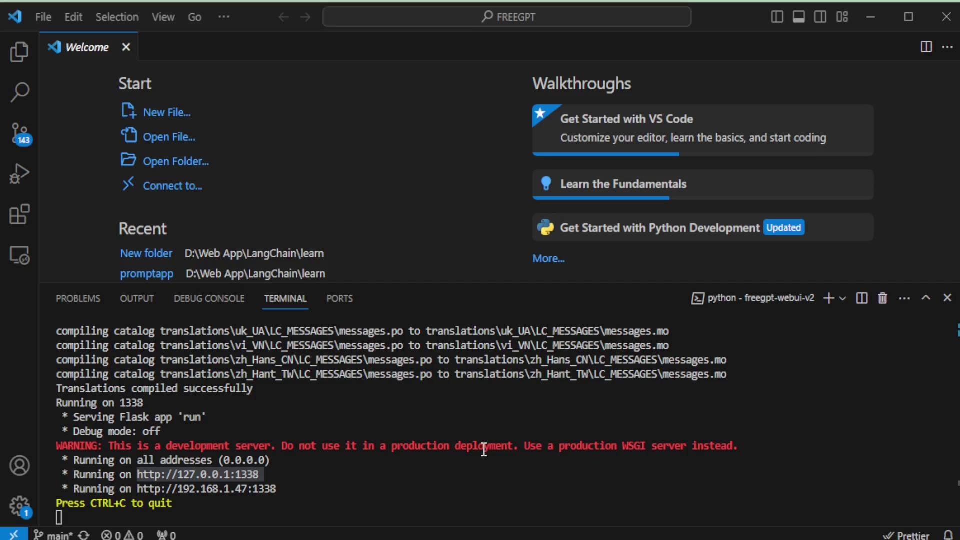
{"action": "left_click", "coordinate": [225, 476], "text": "ctrl"}
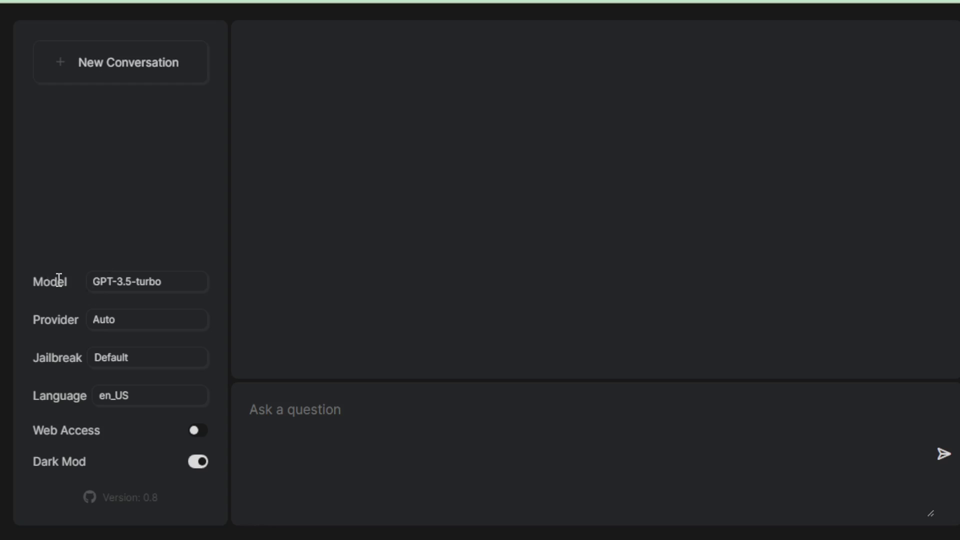
{"action": "left_click", "coordinate": [38, 277]}
{"action": "double_click", "coordinate": [37, 277]}
{"action": "left_click", "coordinate": [132, 285]}
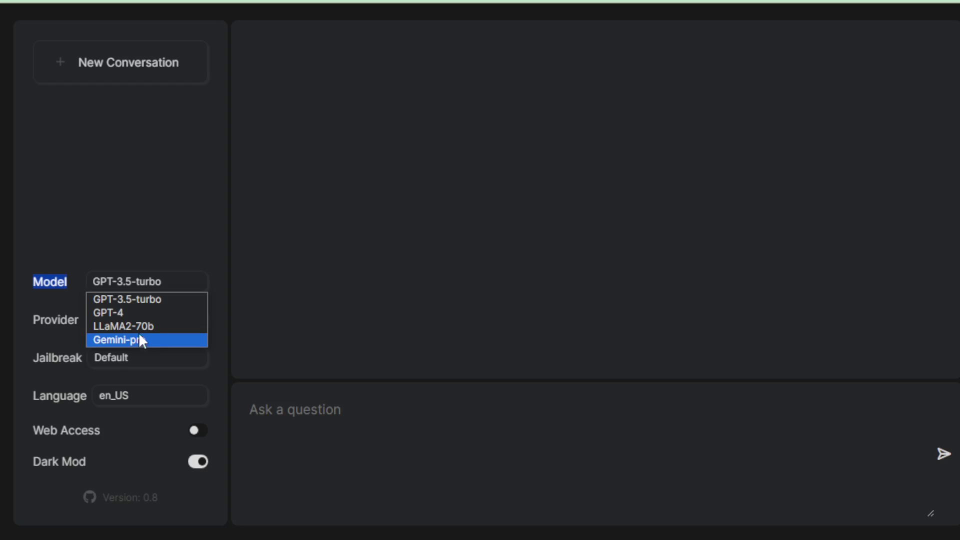
{"action": "left_click", "coordinate": [130, 298]}
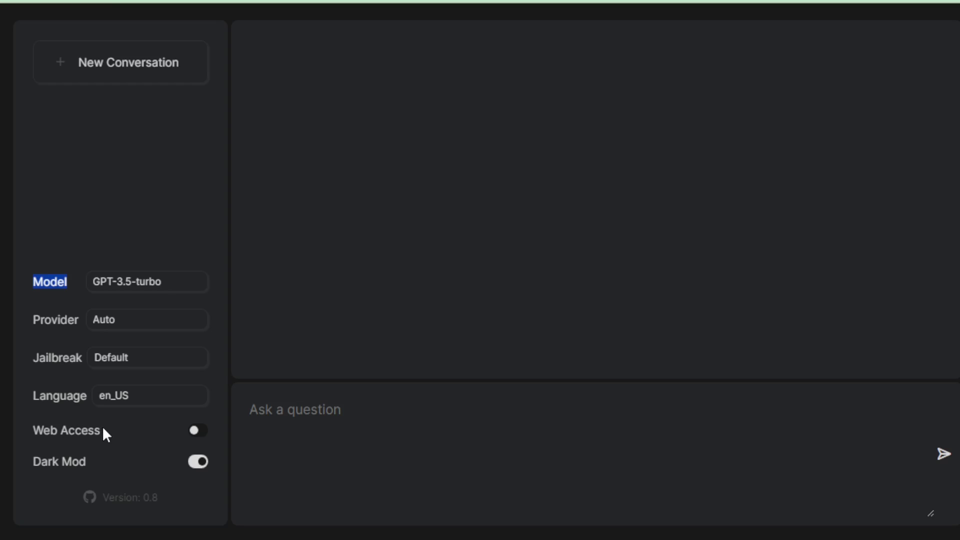
Switch the Web Access setting on and back off.
{"action": "left_click_drag", "start_coordinate": [103, 429], "coordinate": [39, 428]}
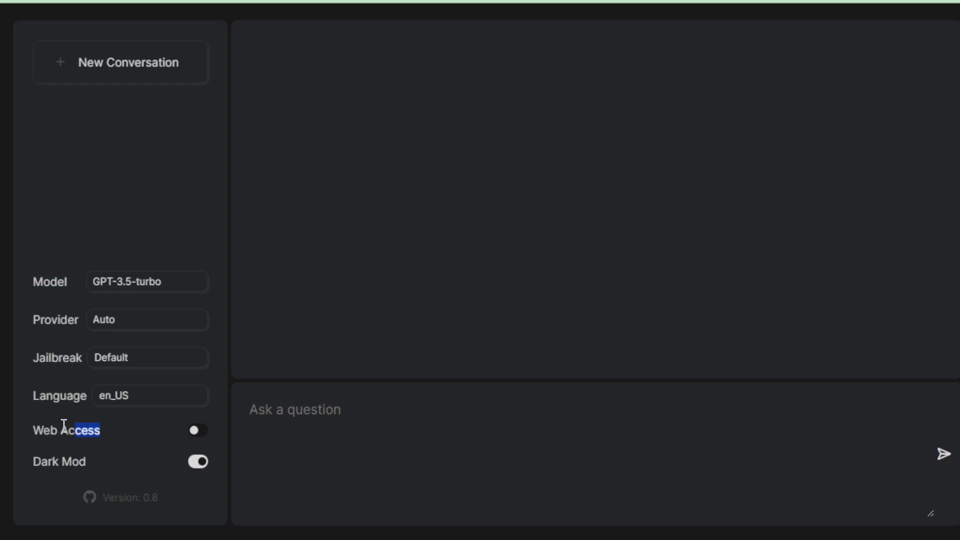
{"action": "left_click", "coordinate": [37, 425]}
{"action": "left_click", "coordinate": [195, 435]}
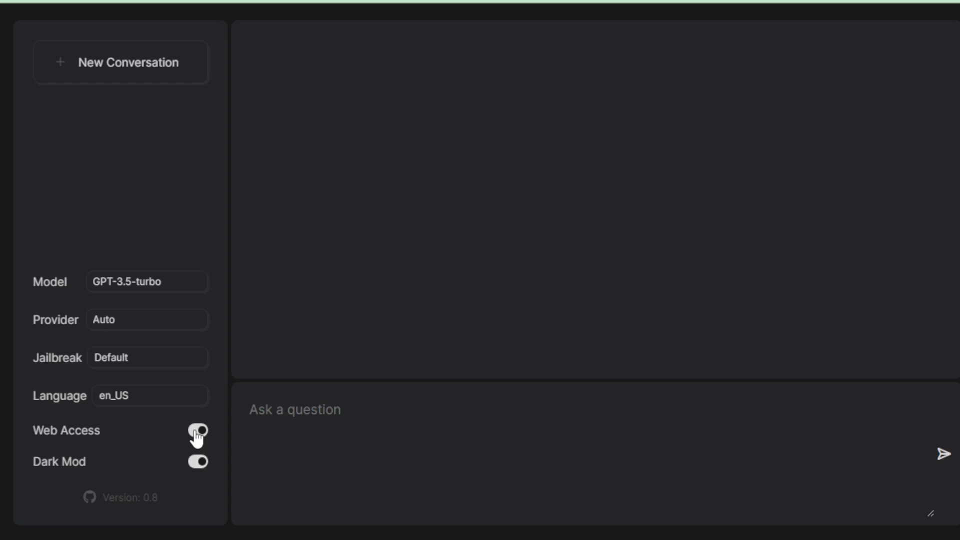
{"action": "left_click", "coordinate": [197, 434]}
Flip Dark Mode to light and back to dark, then enable Web Access.
{"action": "left_click_drag", "start_coordinate": [91, 453], "coordinate": [33, 457]}
{"action": "left_click", "coordinate": [150, 459]}
{"action": "left_click", "coordinate": [196, 463]}
{"action": "left_click", "coordinate": [196, 463]}
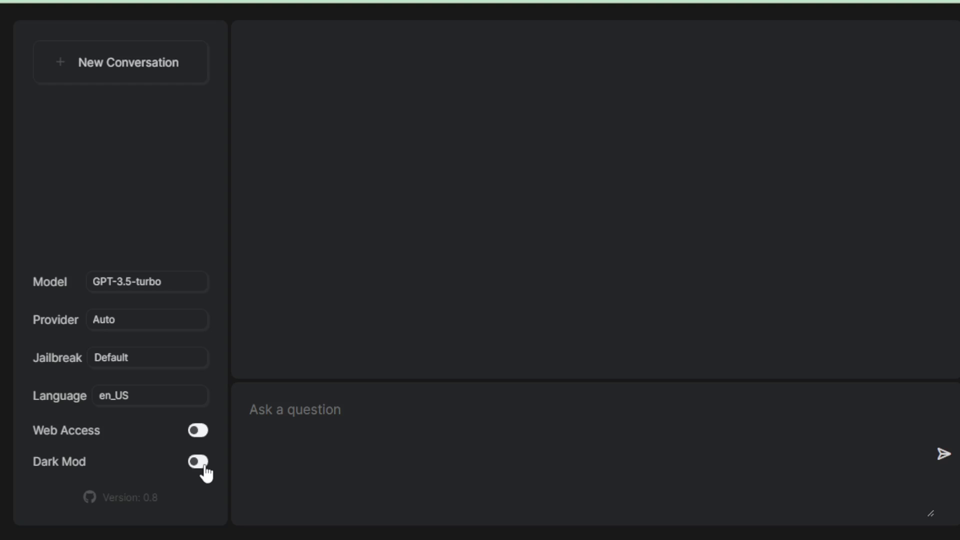
{"action": "left_click", "coordinate": [198, 433]}
Send 'hi' and 'make a joke', then read the scarecrow joke reply.
{"action": "left_click", "coordinate": [349, 423]}
{"action": "type", "text": "hi"}
{"action": "key", "text": "Return"}
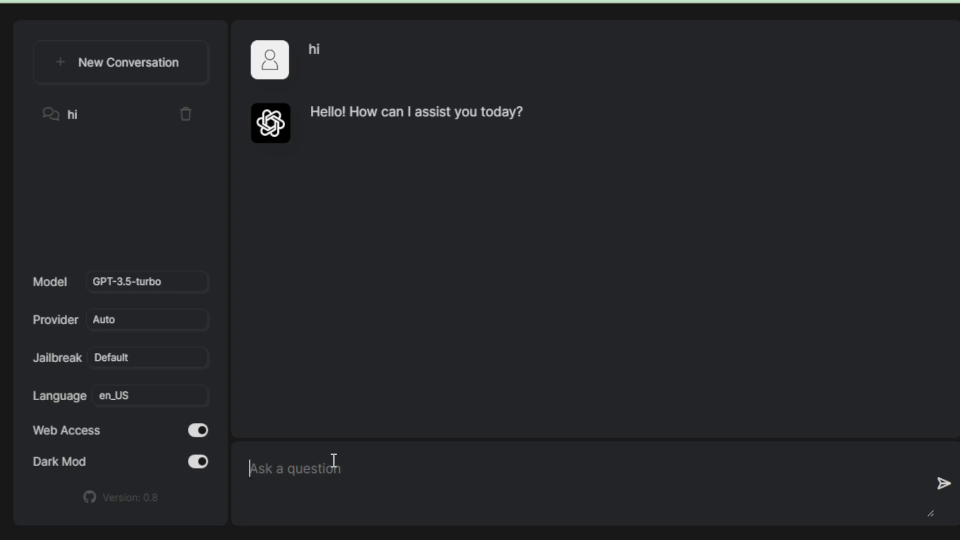
{"action": "type", "text": "c"}
{"action": "key", "text": "BackSpace"}
{"action": "type", "text": "ma"}
{"action": "type", "text": "ke a joke"}
{"action": "key", "text": "Return"}
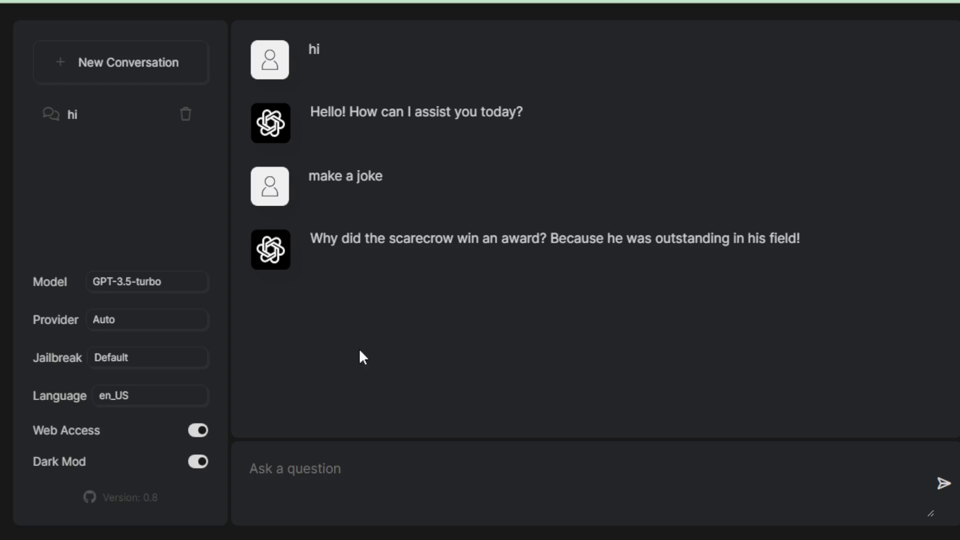
{"action": "left_click_drag", "start_coordinate": [311, 239], "coordinate": [515, 241]}
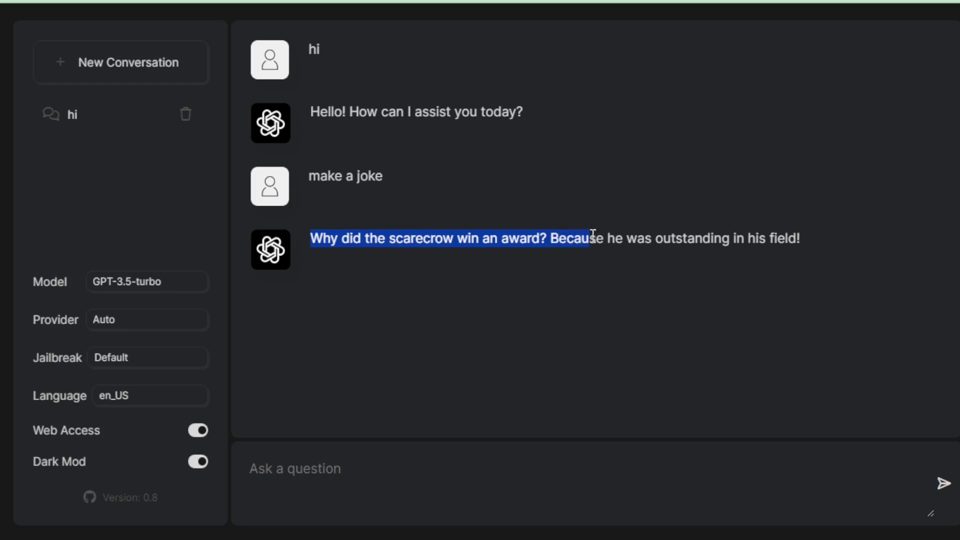
{"action": "left_click_drag", "start_coordinate": [592, 236], "coordinate": [809, 243]}
{"action": "left_click", "coordinate": [791, 240]}
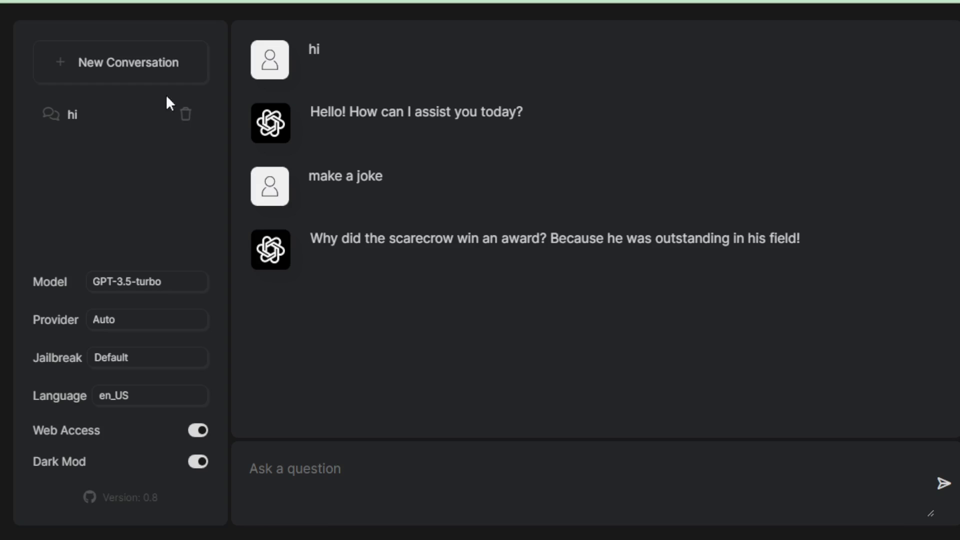
In a new chat, send 'hi' then 'create a joke', and highlight the math-book joke.
{"action": "left_click", "coordinate": [134, 67]}
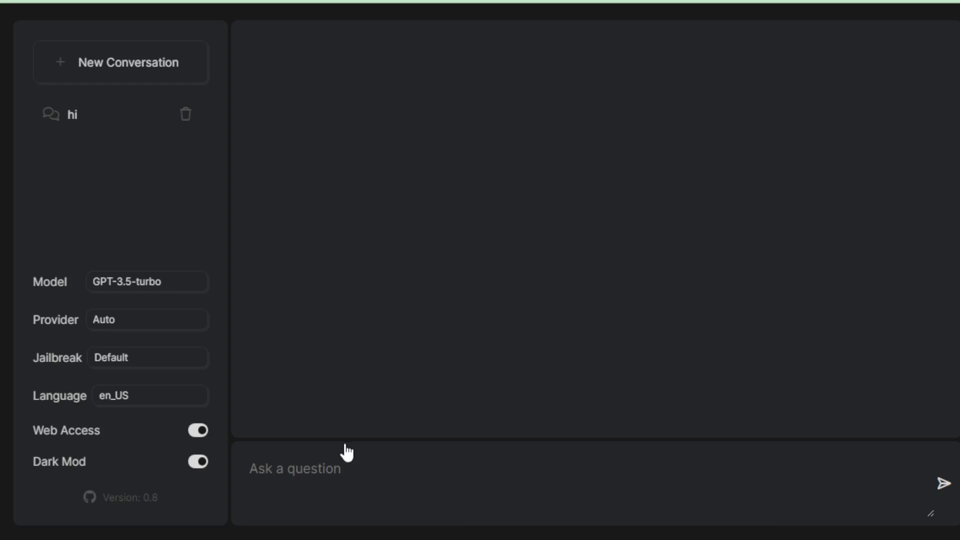
{"action": "type", "text": "hi"}
{"action": "key", "text": "Return"}
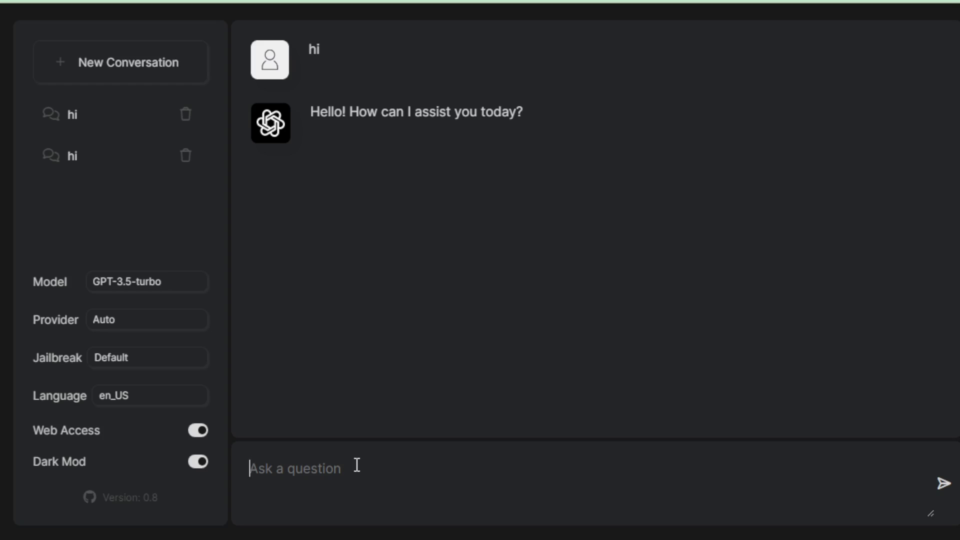
{"action": "type", "text": "create"}
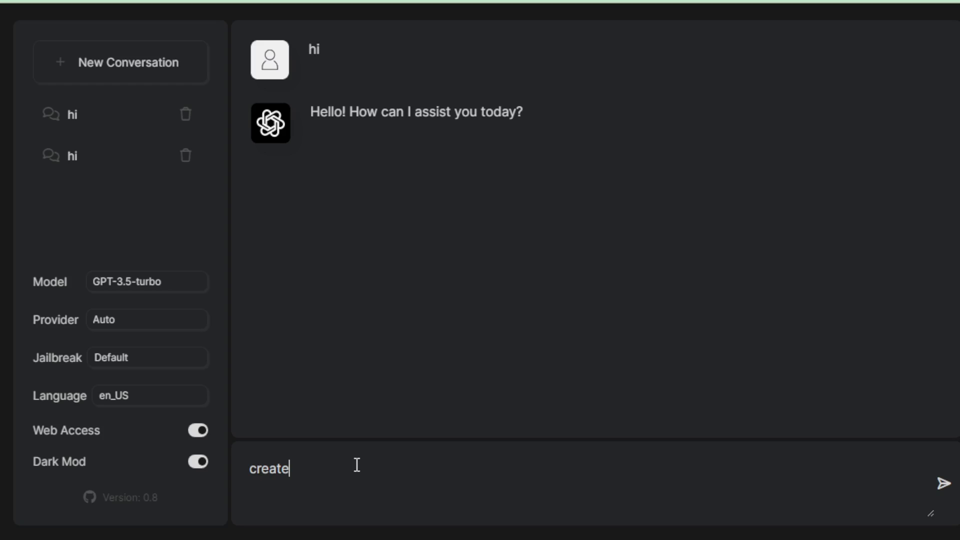
{"action": "type", "text": " a joke"}
{"action": "key", "text": "Return"}
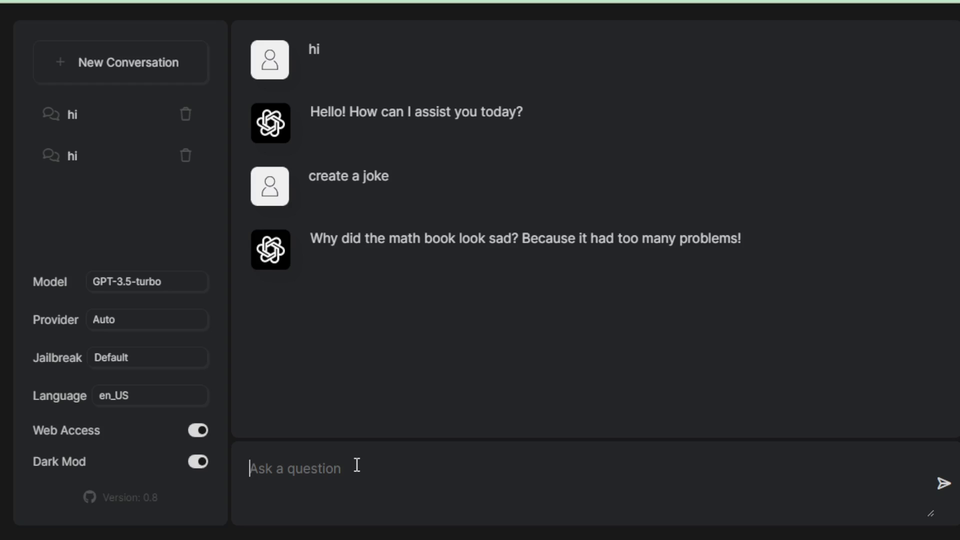
{"action": "left_click_drag", "start_coordinate": [314, 241], "coordinate": [750, 239]}
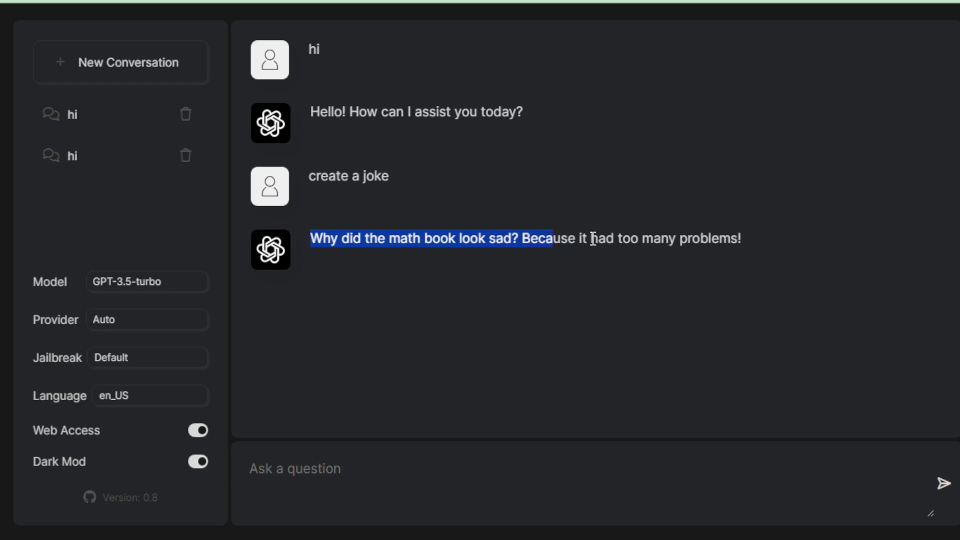
{"action": "left_click", "coordinate": [689, 274]}
Ask 'explain what is ai' and highlight the resulting AI explanation.
{"action": "left_click", "coordinate": [316, 469]}
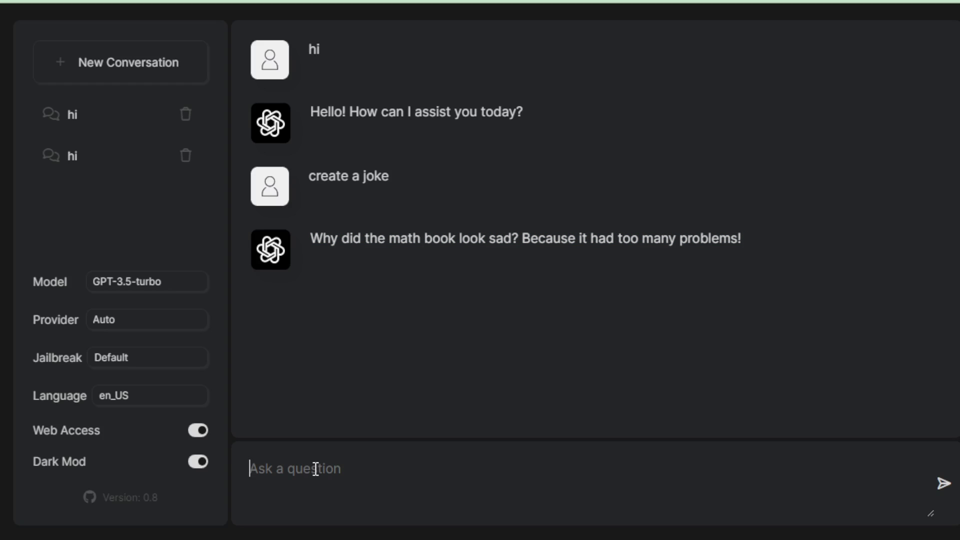
{"action": "type", "text": "explain w"}
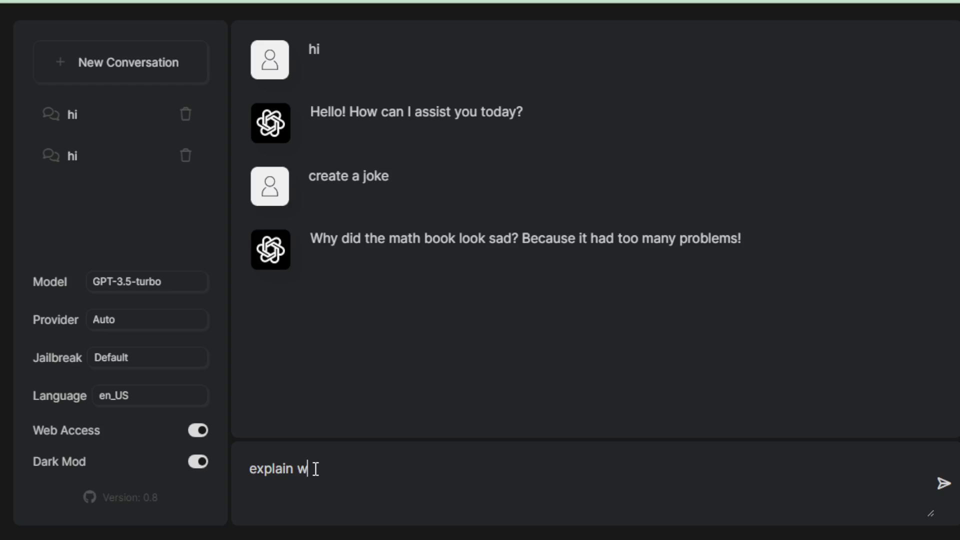
{"action": "type", "text": "hat is ai"}
{"action": "key", "text": "Return"}
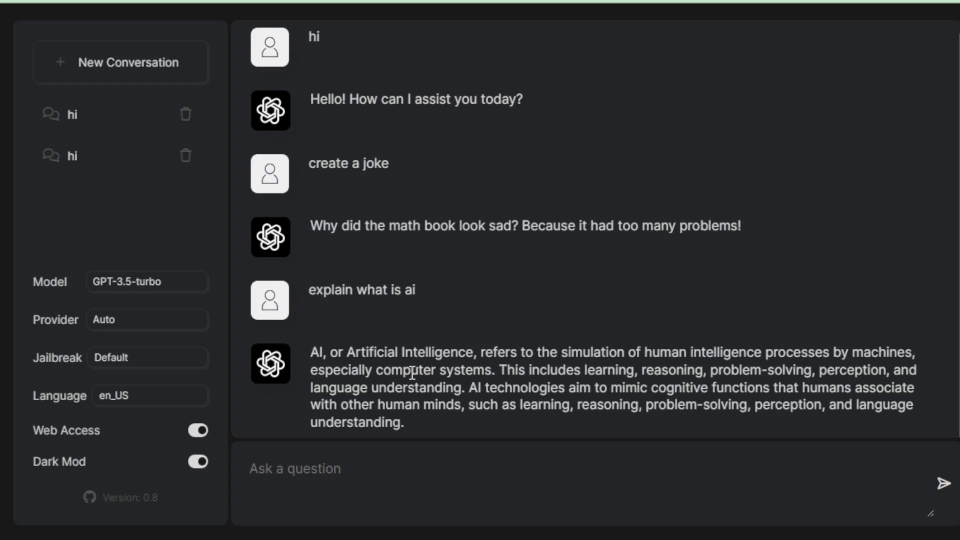
{"action": "left_click_drag", "start_coordinate": [311, 346], "coordinate": [408, 421]}
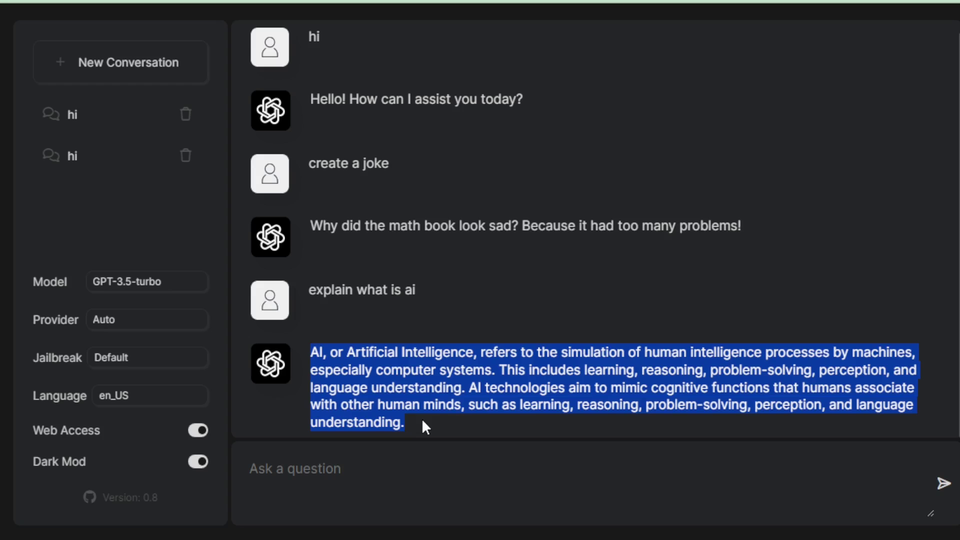
{"action": "left_click", "coordinate": [423, 422]}
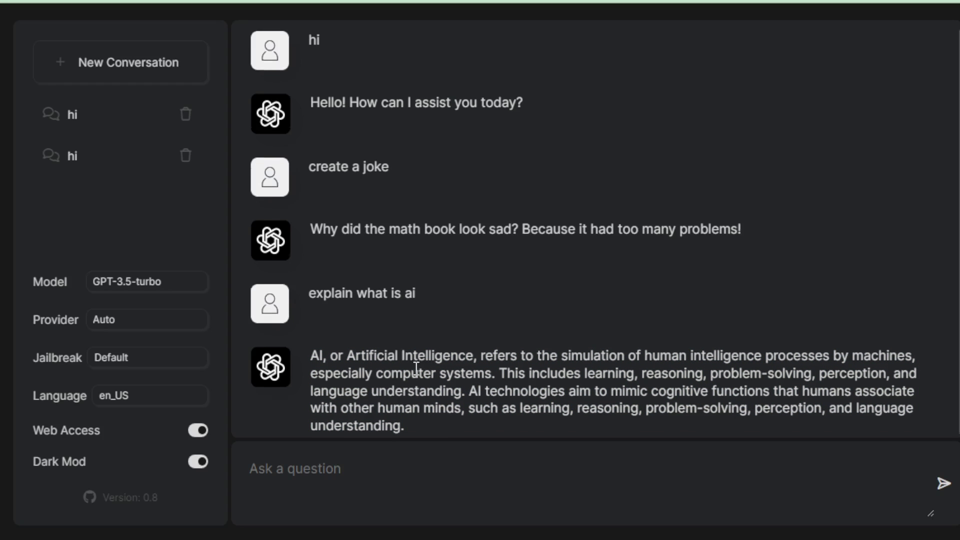
{"action": "scroll", "coordinate": [417, 371], "scroll_direction": "up", "scroll_amount": 1}
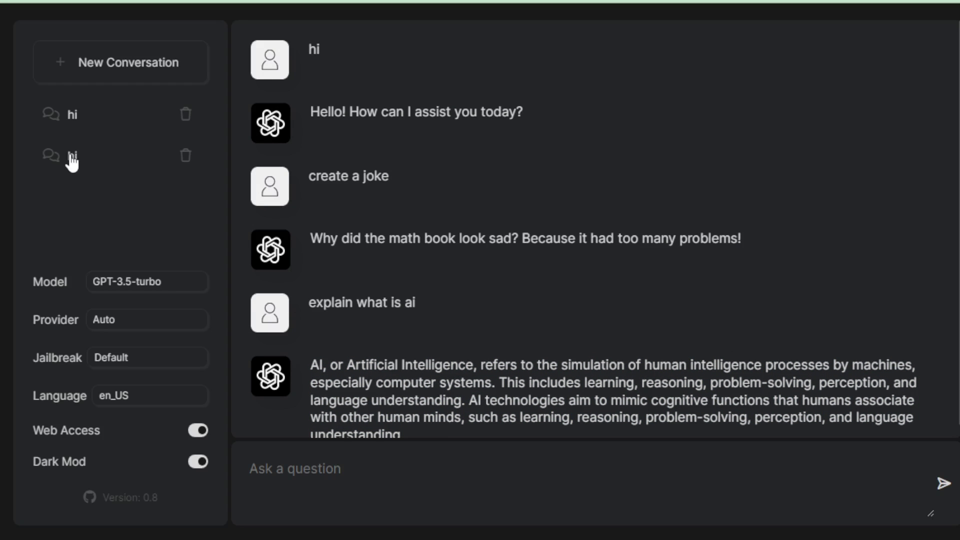
Delete the second 'hi' chat, choose GPT-4 as the model, and start the 'explain in simple term' follow-up.
{"action": "left_click", "coordinate": [186, 159]}
{"action": "left_click", "coordinate": [121, 284]}
{"action": "left_click", "coordinate": [115, 307]}
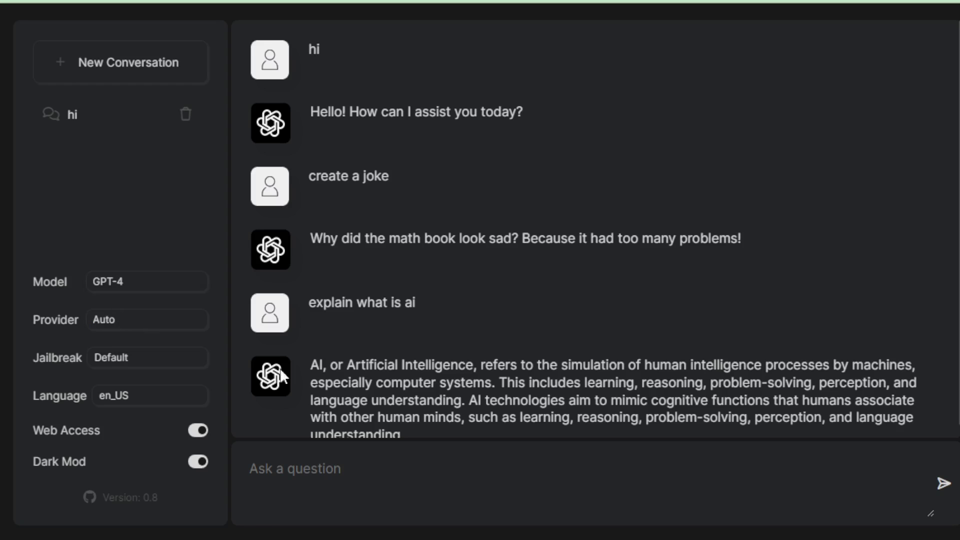
{"action": "left_click", "coordinate": [343, 470]}
{"action": "scroll", "coordinate": [410, 389], "scroll_direction": "down", "scroll_amount": 1}
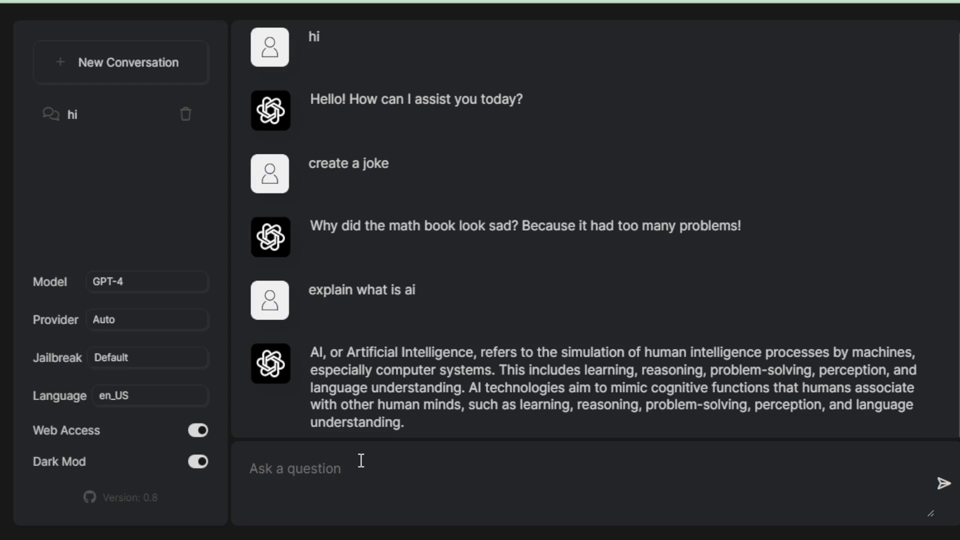
{"action": "type", "text": "explain in s"}
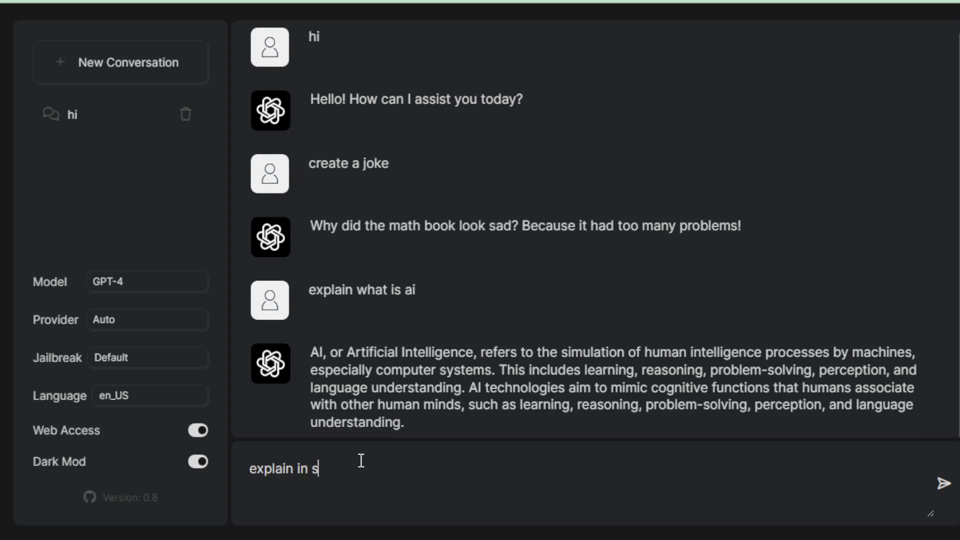
{"action": "type", "text": "imple term"}
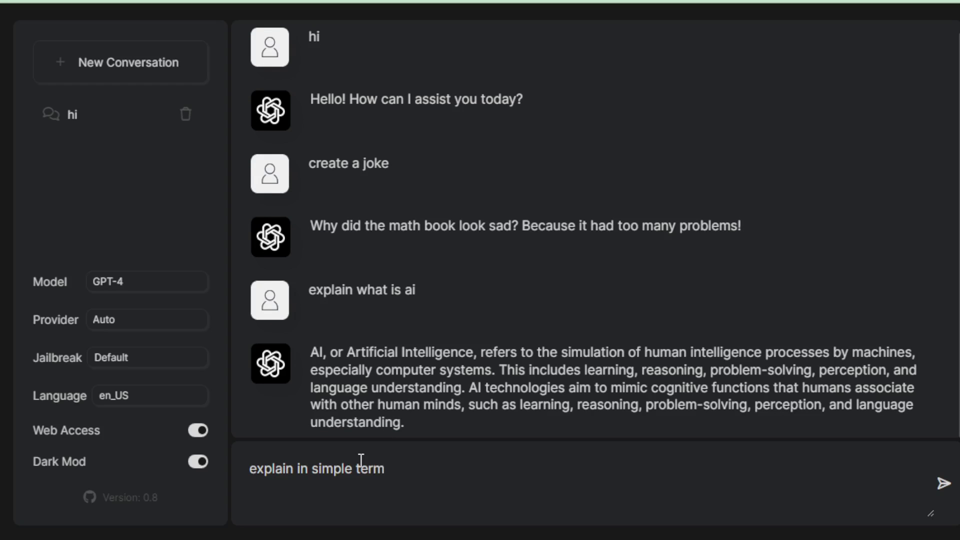